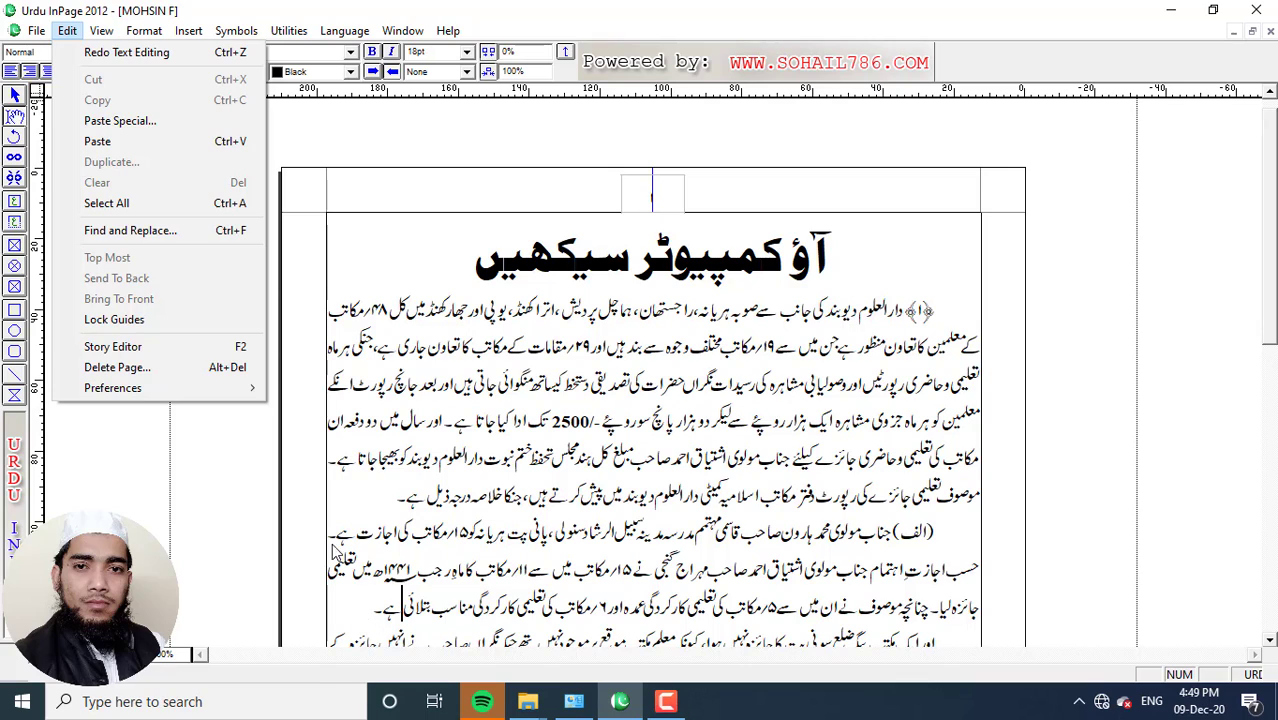
pyautogui.click(354, 261)
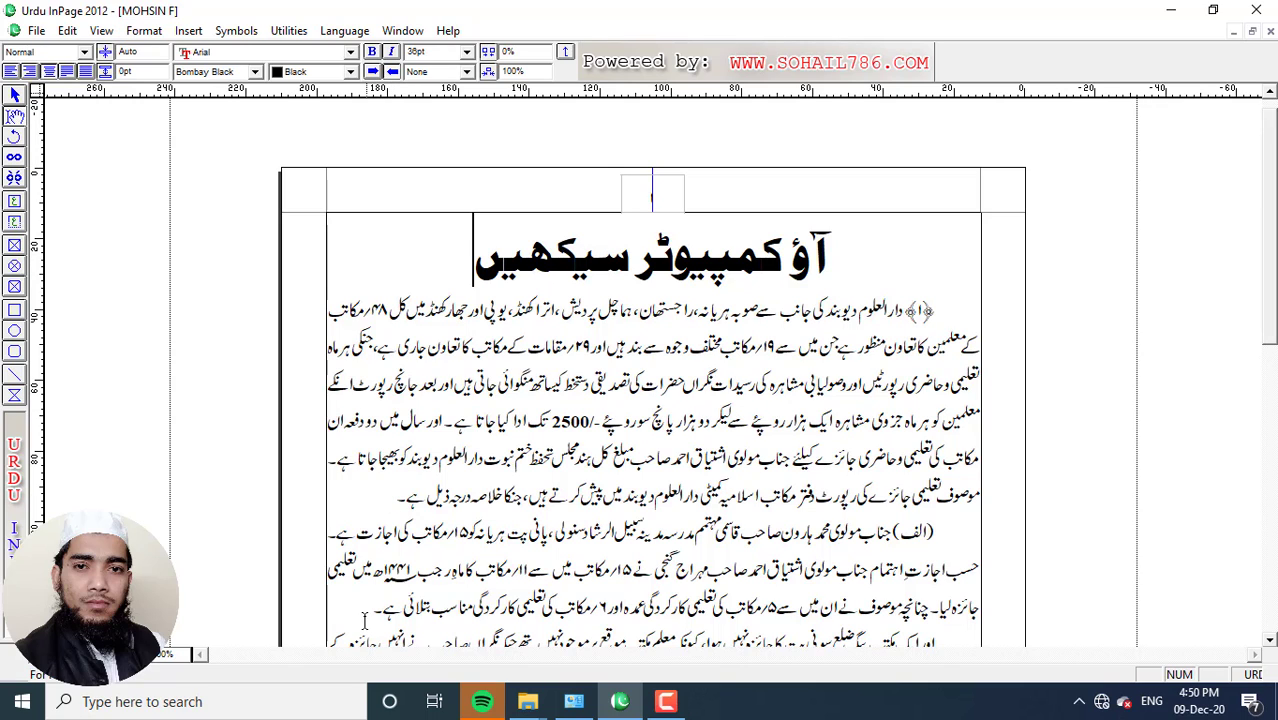
pyautogui.moveTo(364, 616); pyautogui.dragTo(975, 540)
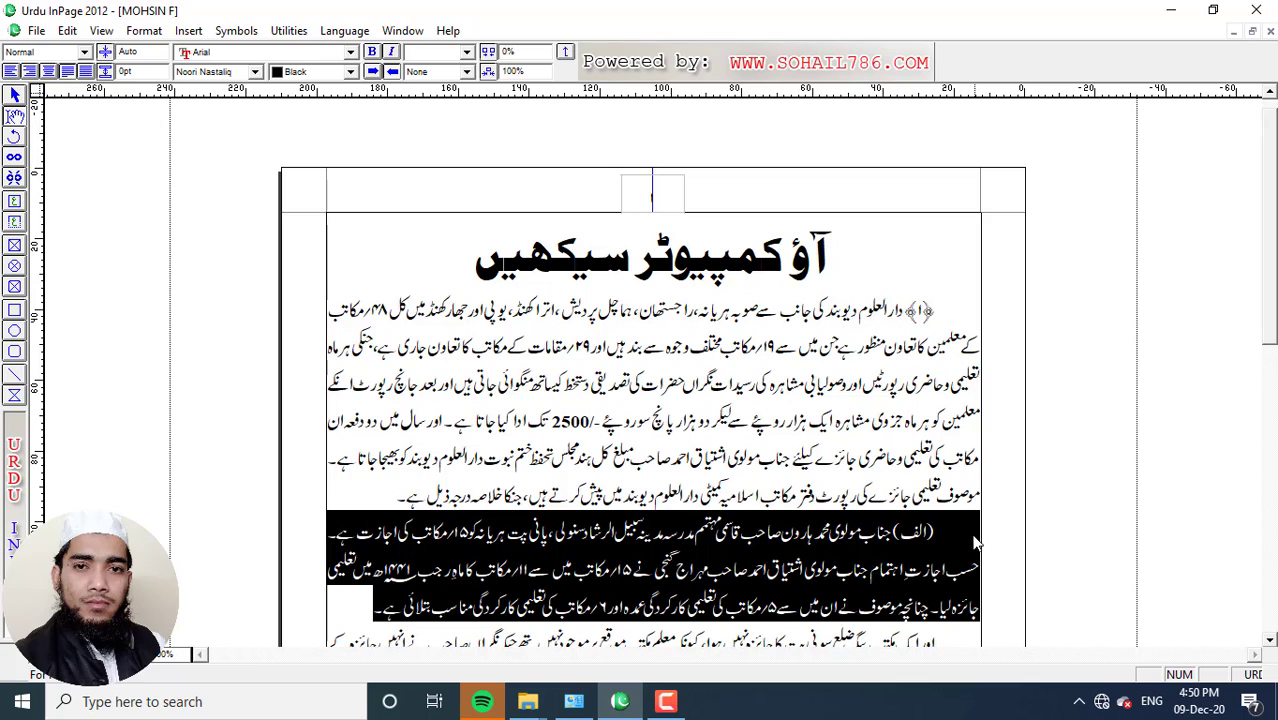
pyautogui.click(67, 30)
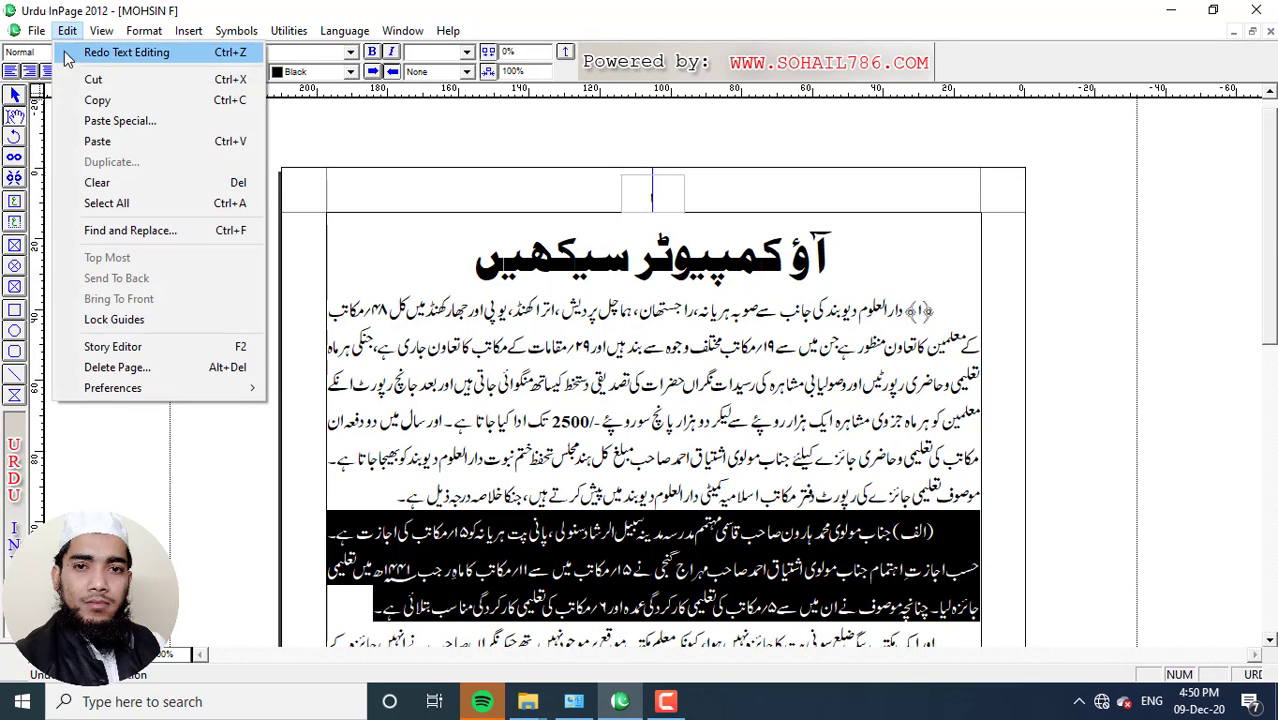
pyautogui.click(120, 183)
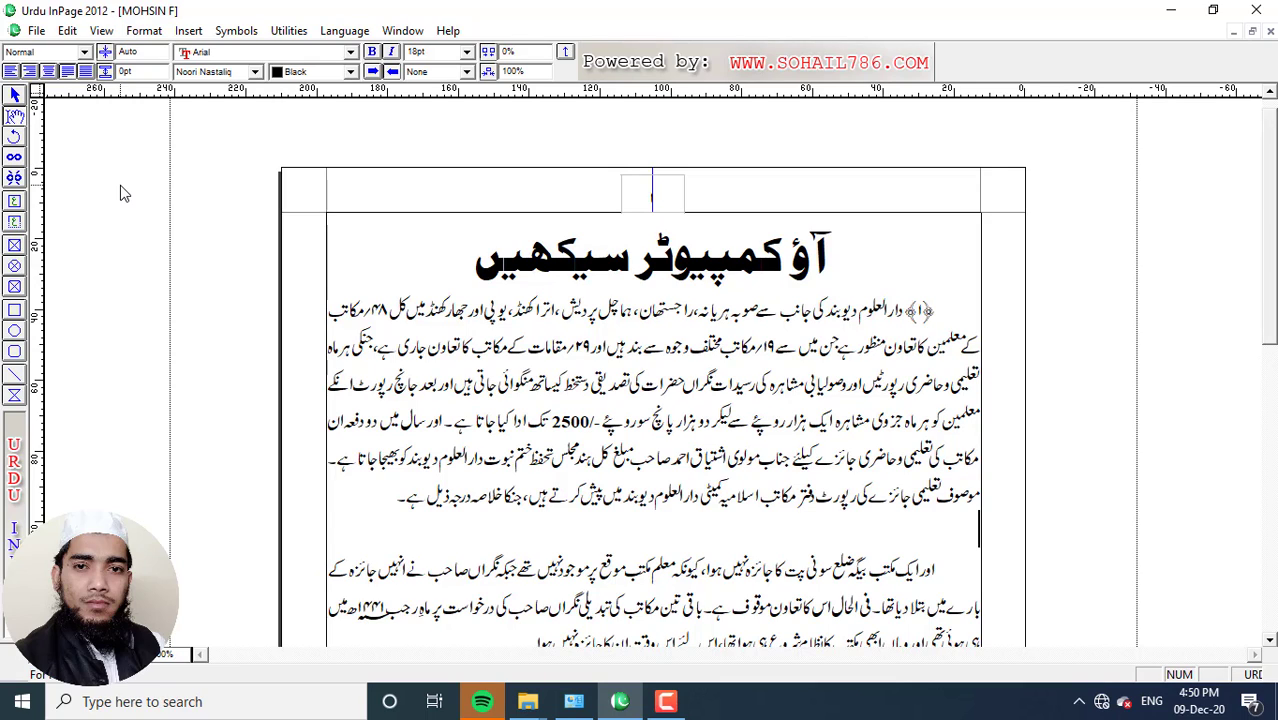
pyautogui.hotkey('ctrl', 'v')
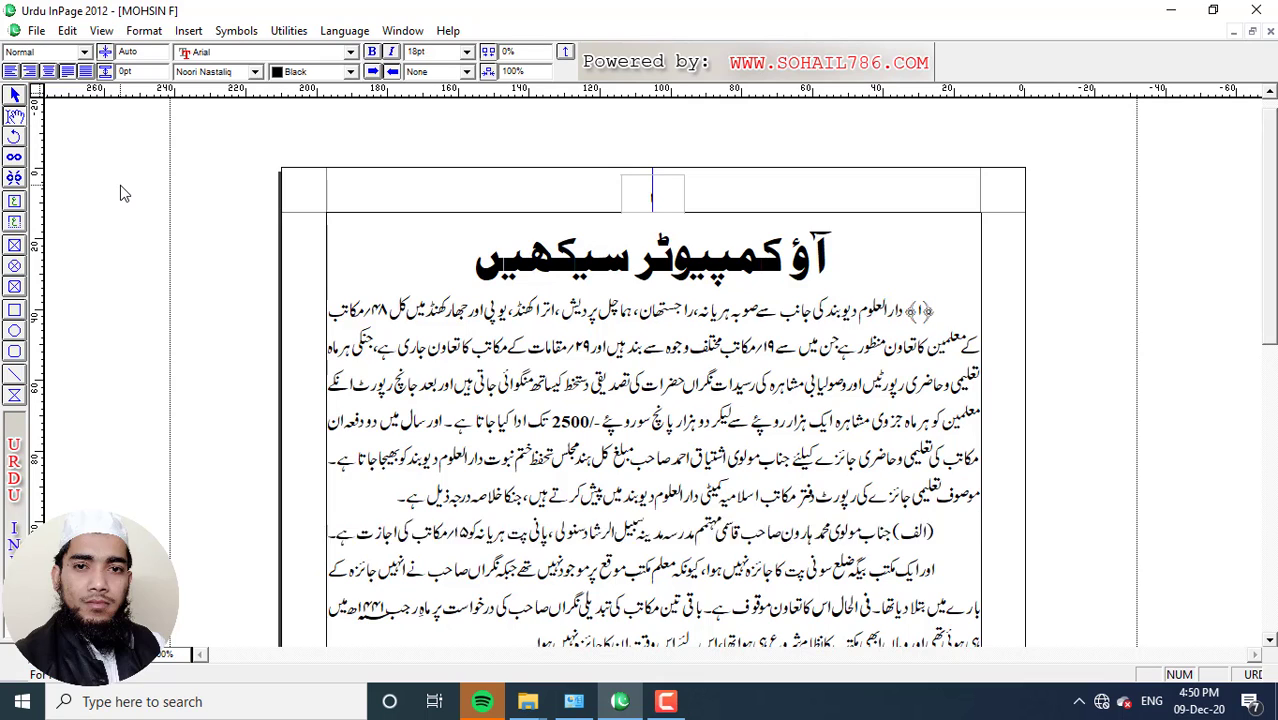
pyautogui.click(362, 612)
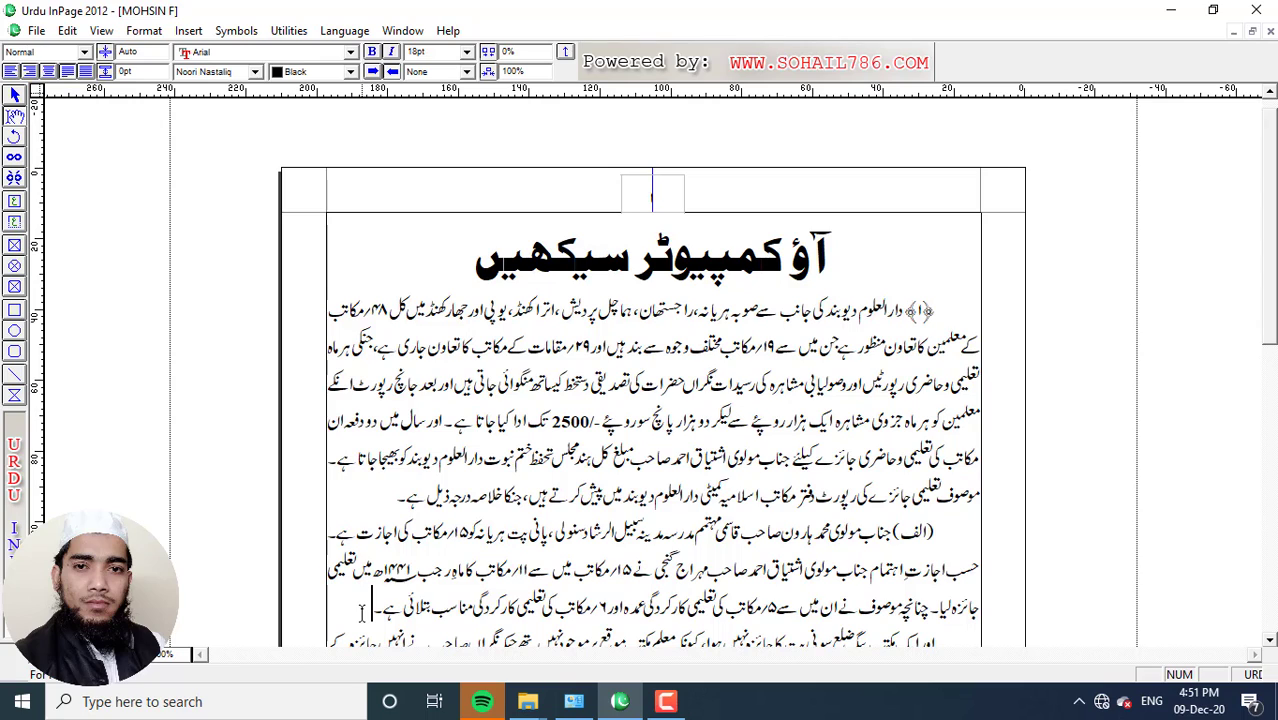
pyautogui.click(67, 31)
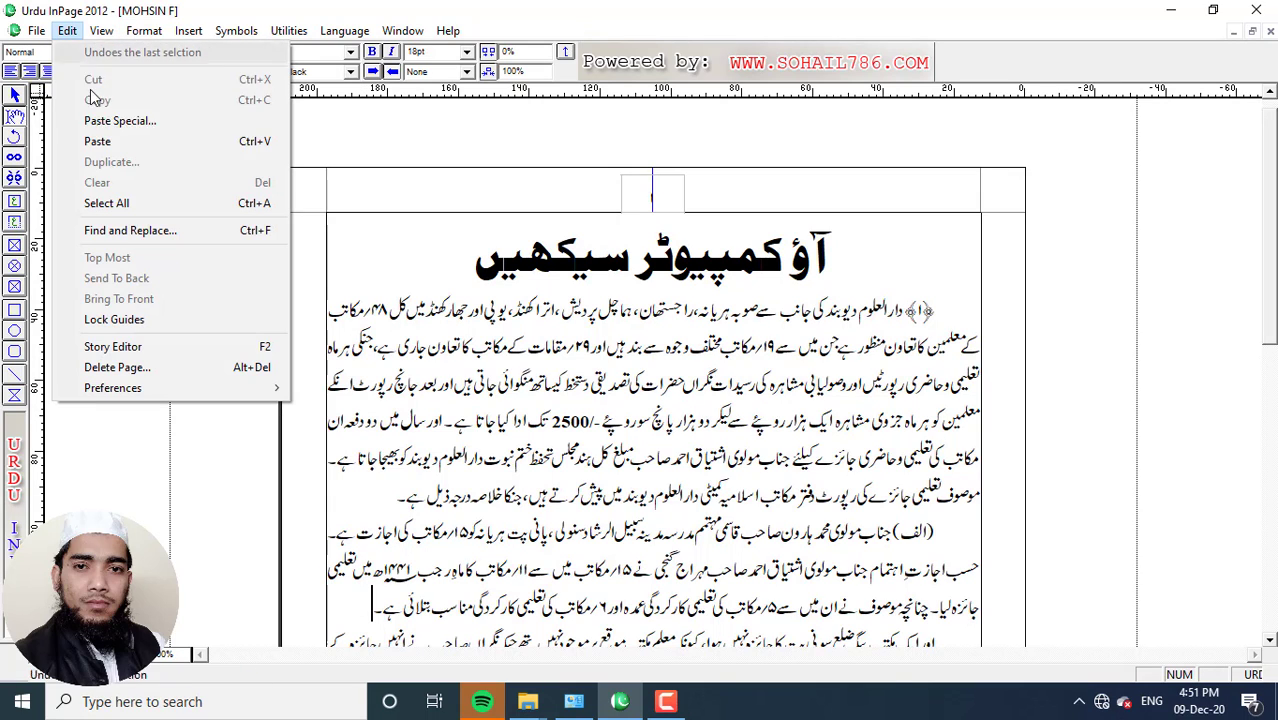
pyautogui.press('Escape')
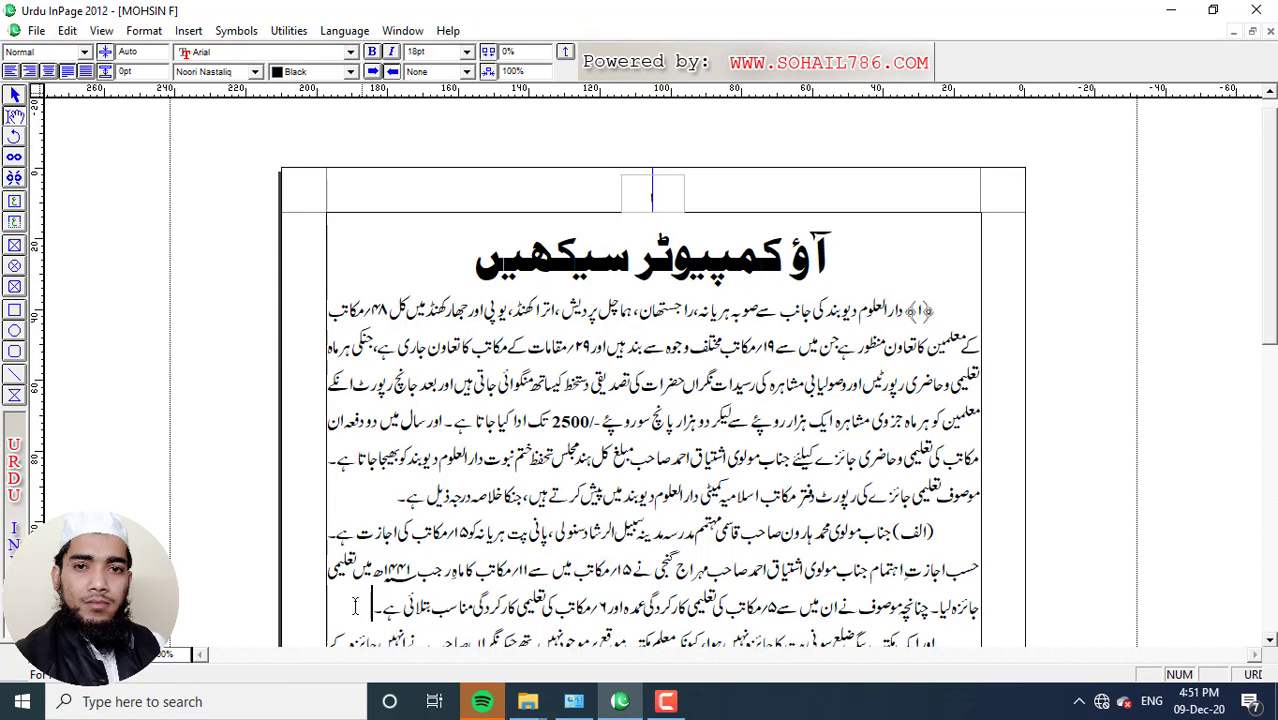
pyautogui.click(14, 246)
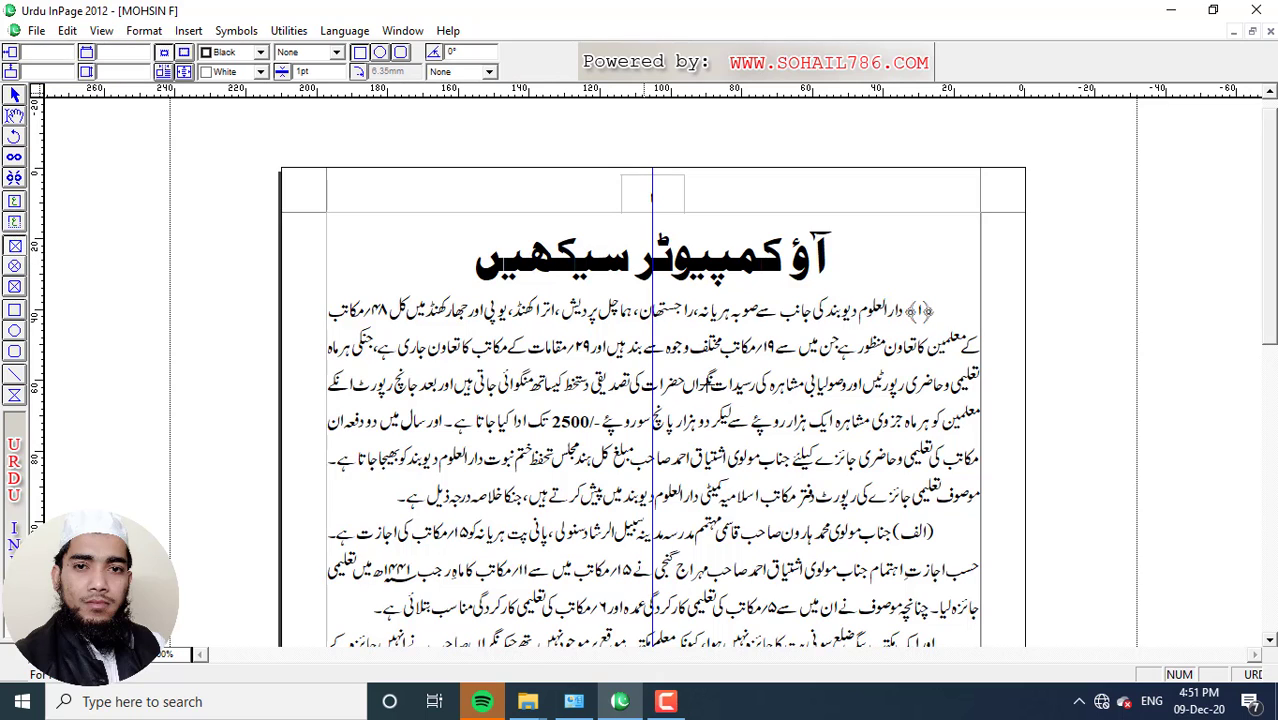
pyautogui.moveTo(566, 383)
pyautogui.mouseDown()
pyautogui.moveTo(648, 440)
pyautogui.moveTo(766, 578)
pyautogui.mouseUp()
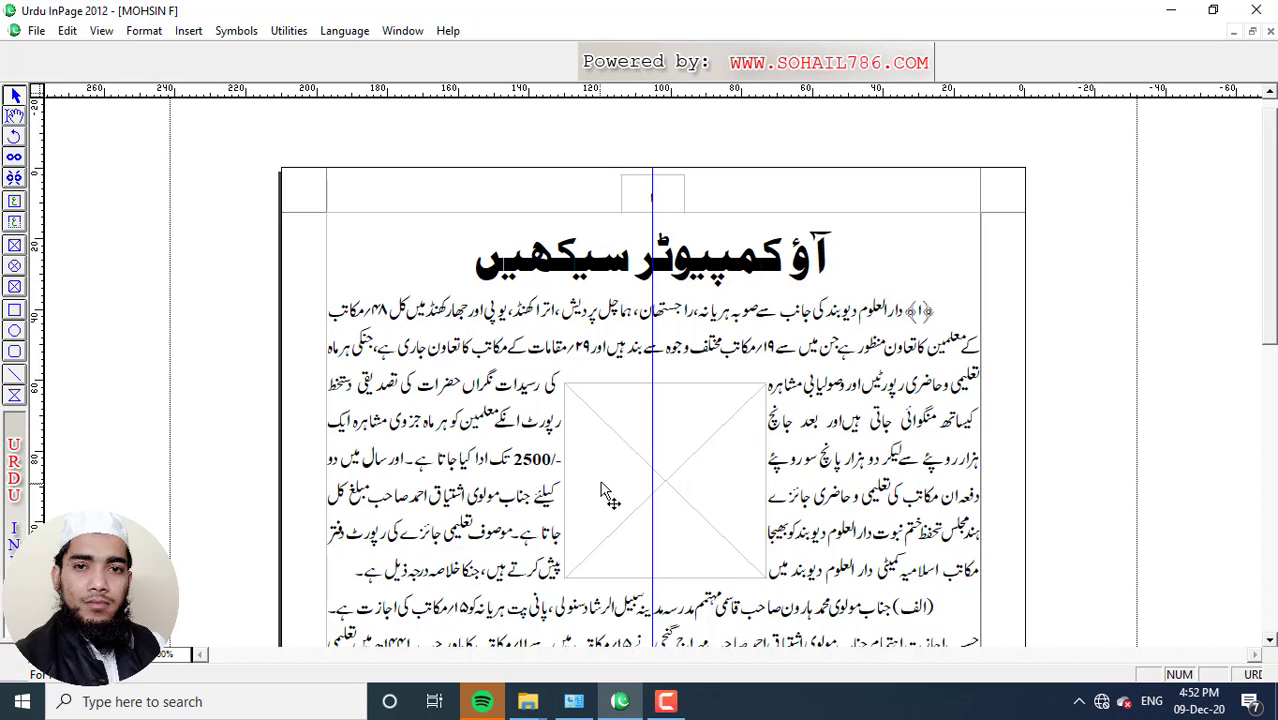
pyautogui.click(14, 95)
pyautogui.click(668, 450)
pyautogui.click(68, 31)
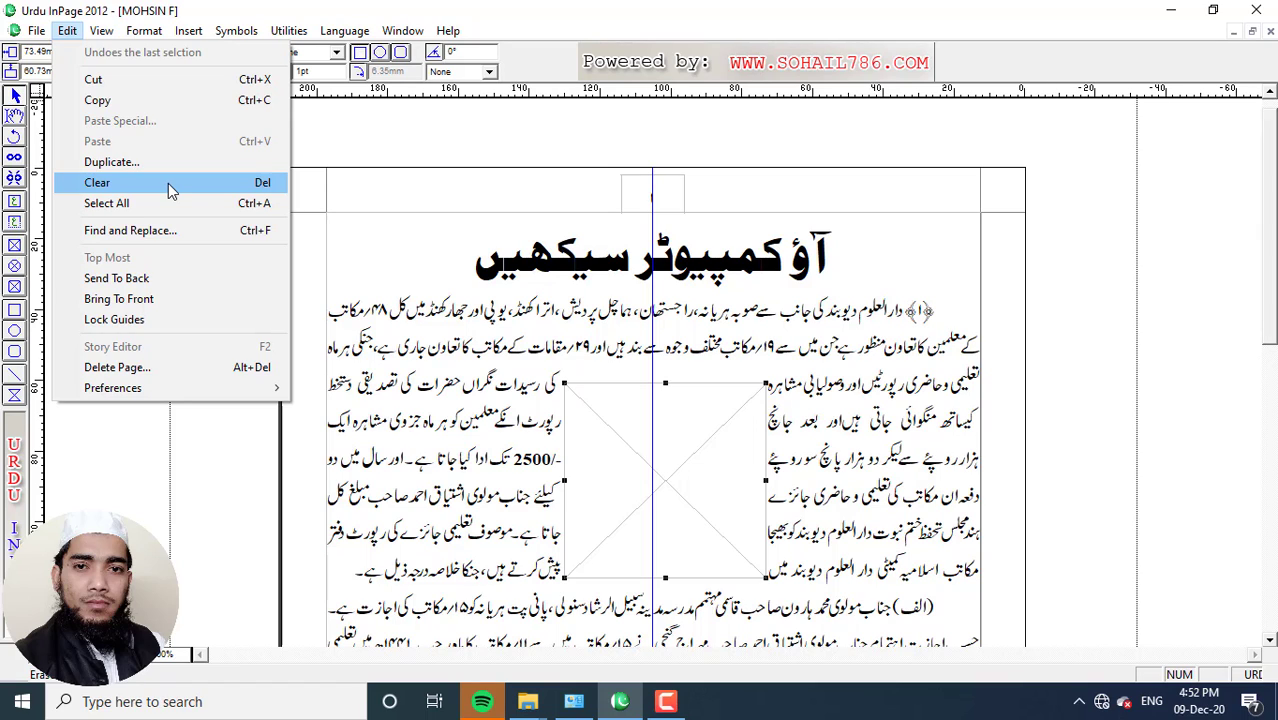
pyautogui.click(344, 201)
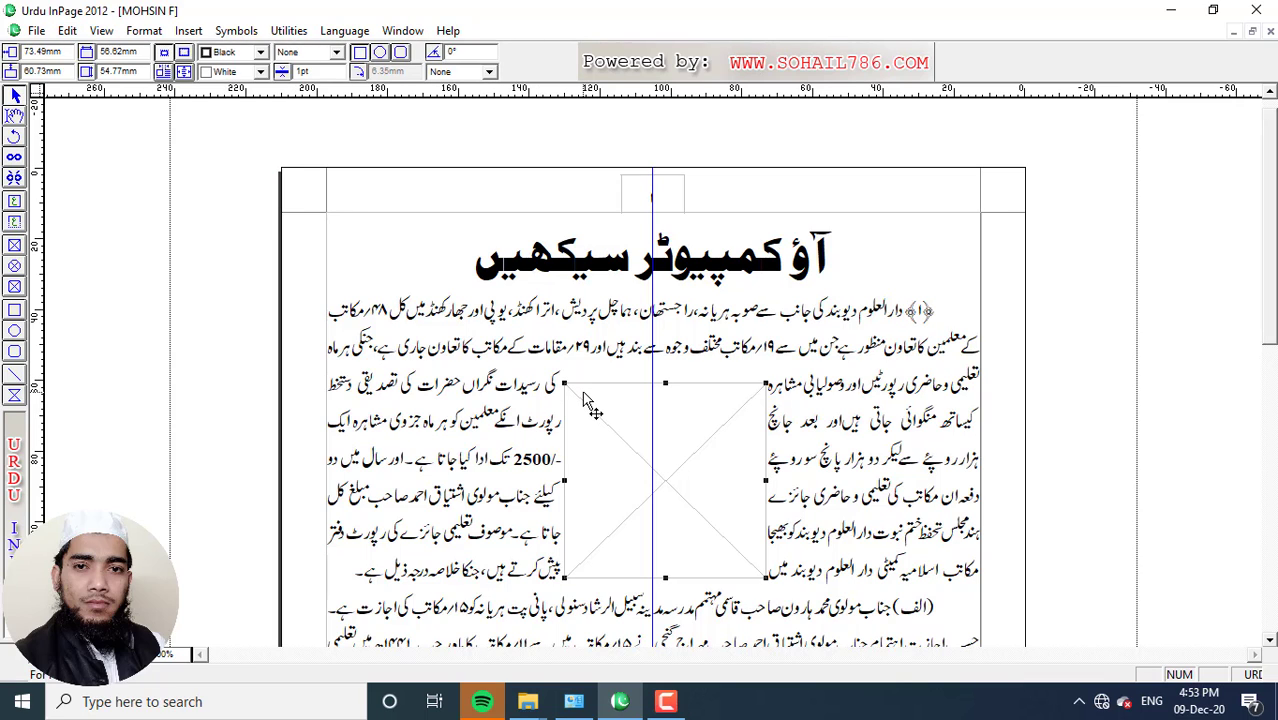
pyautogui.press('Delete')
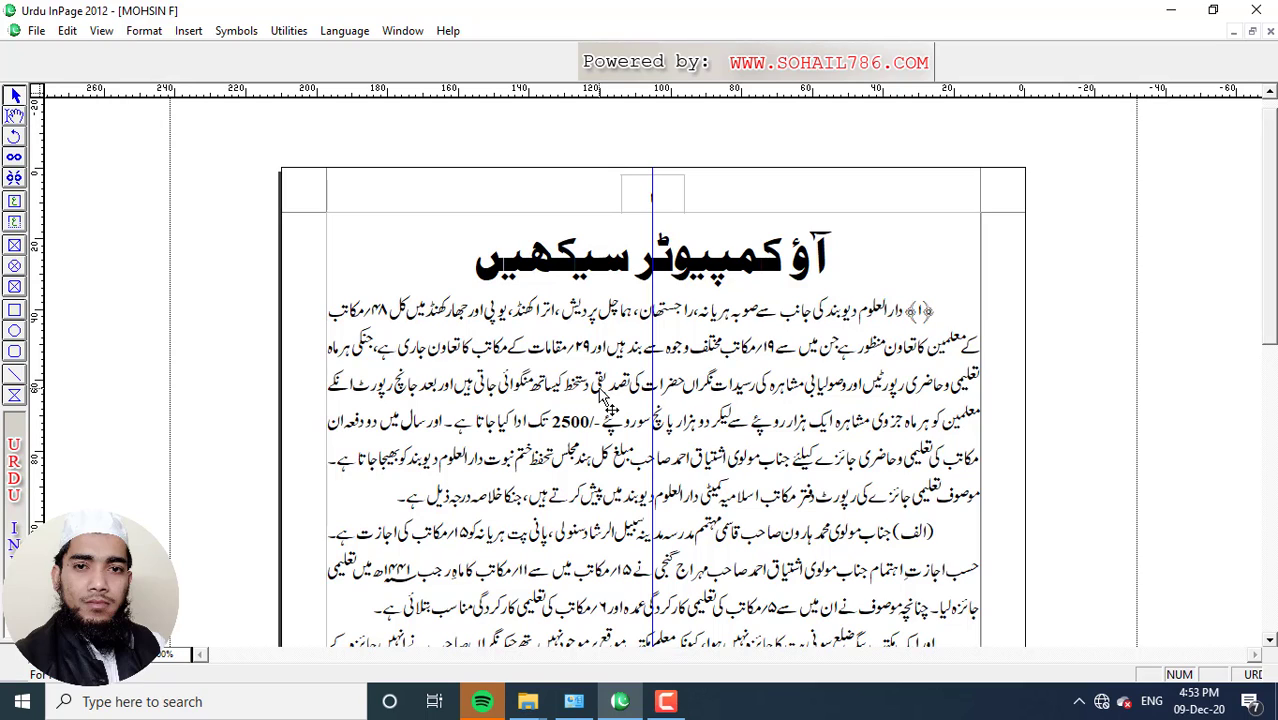
pyautogui.click(15, 248)
pyautogui.moveTo(514, 362); pyautogui.dragTo(763, 584)
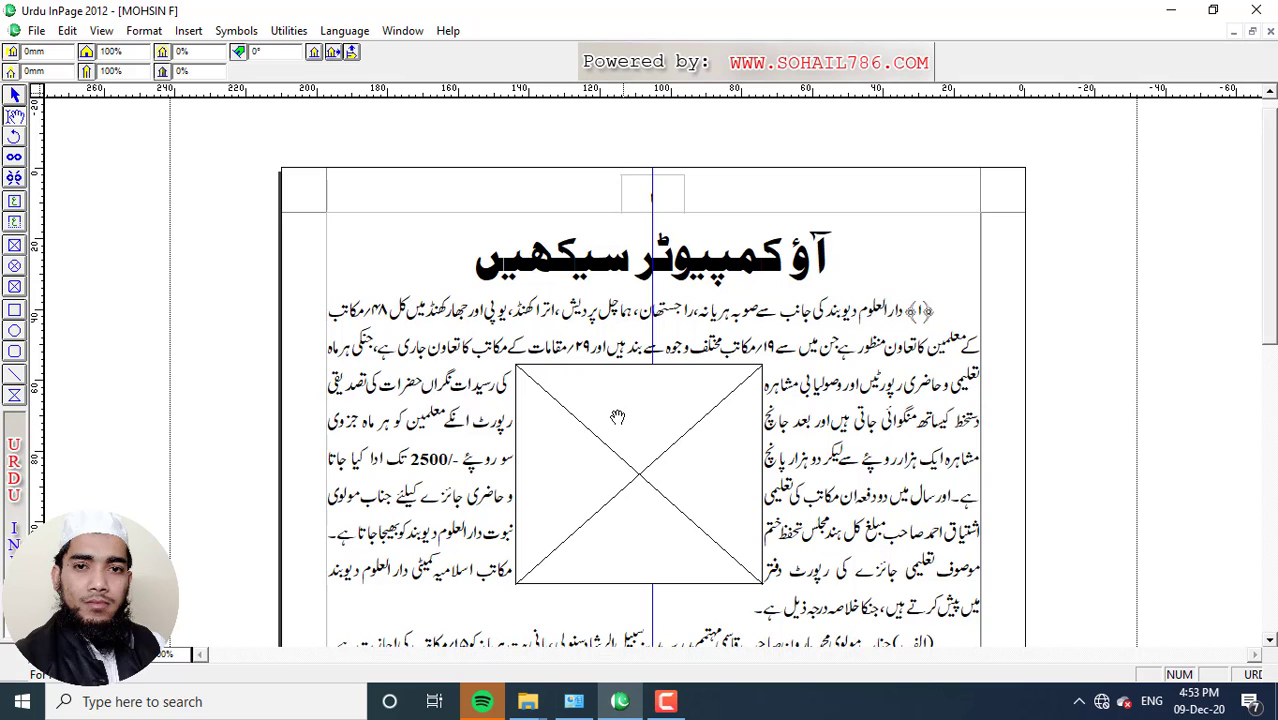
pyautogui.doubleClick(630, 417)
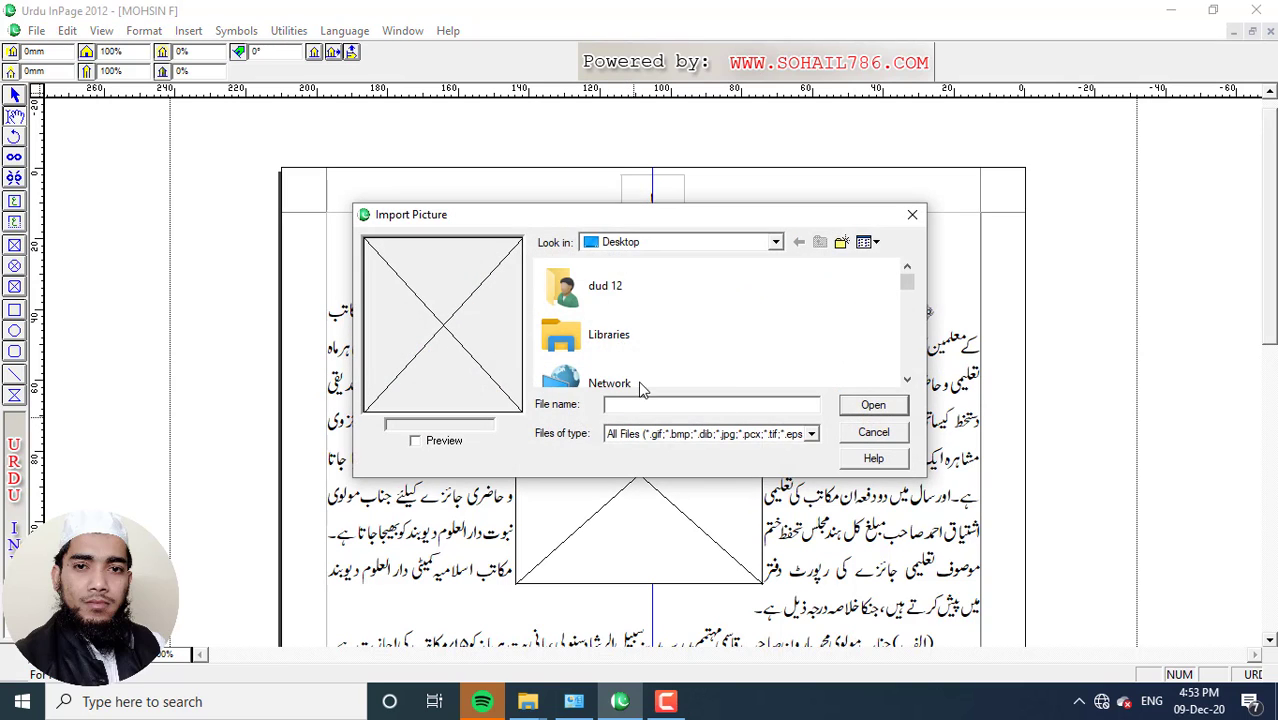
pyautogui.scroll(-10, 645, 370)
pyautogui.click(595, 325)
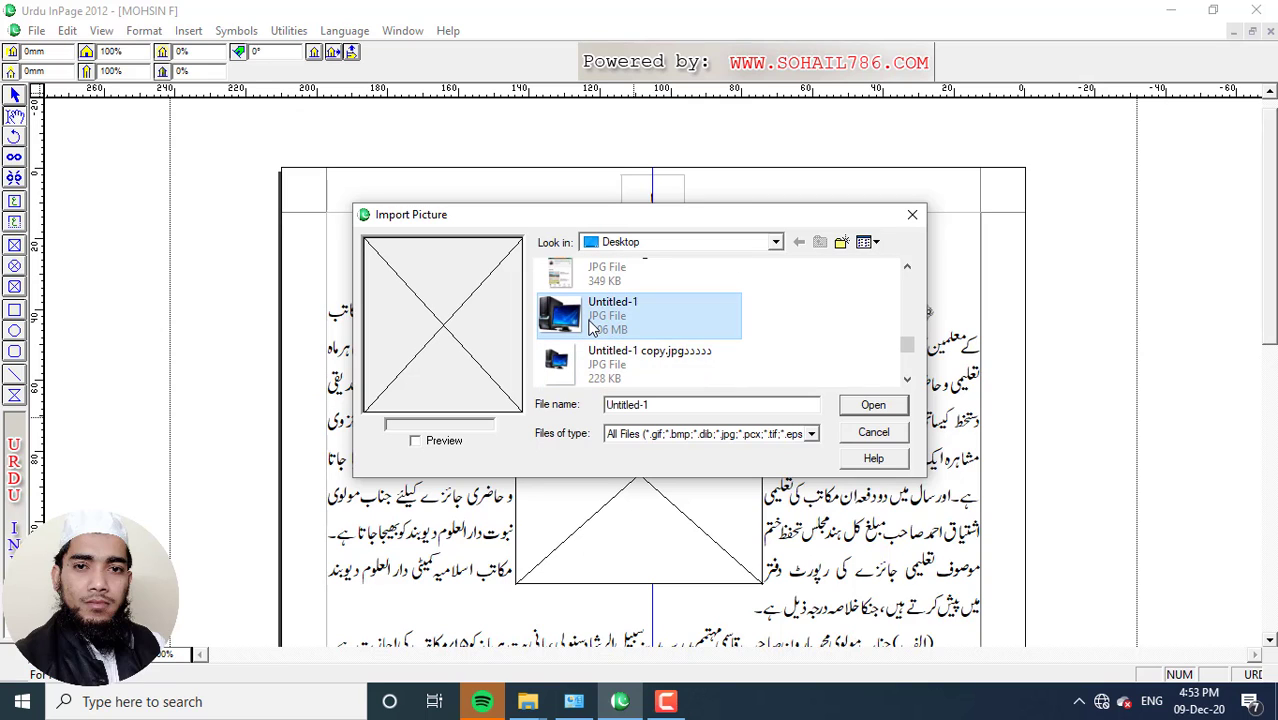
pyautogui.click(871, 407)
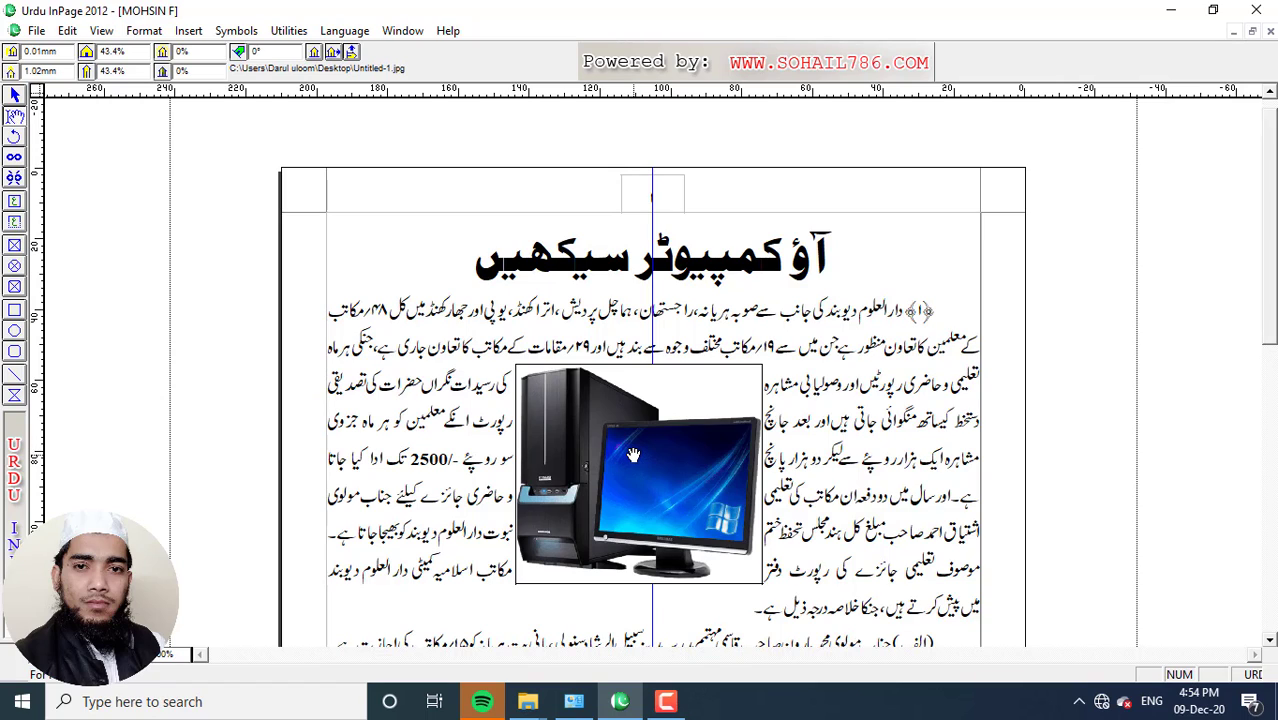
pyautogui.press('Delete')
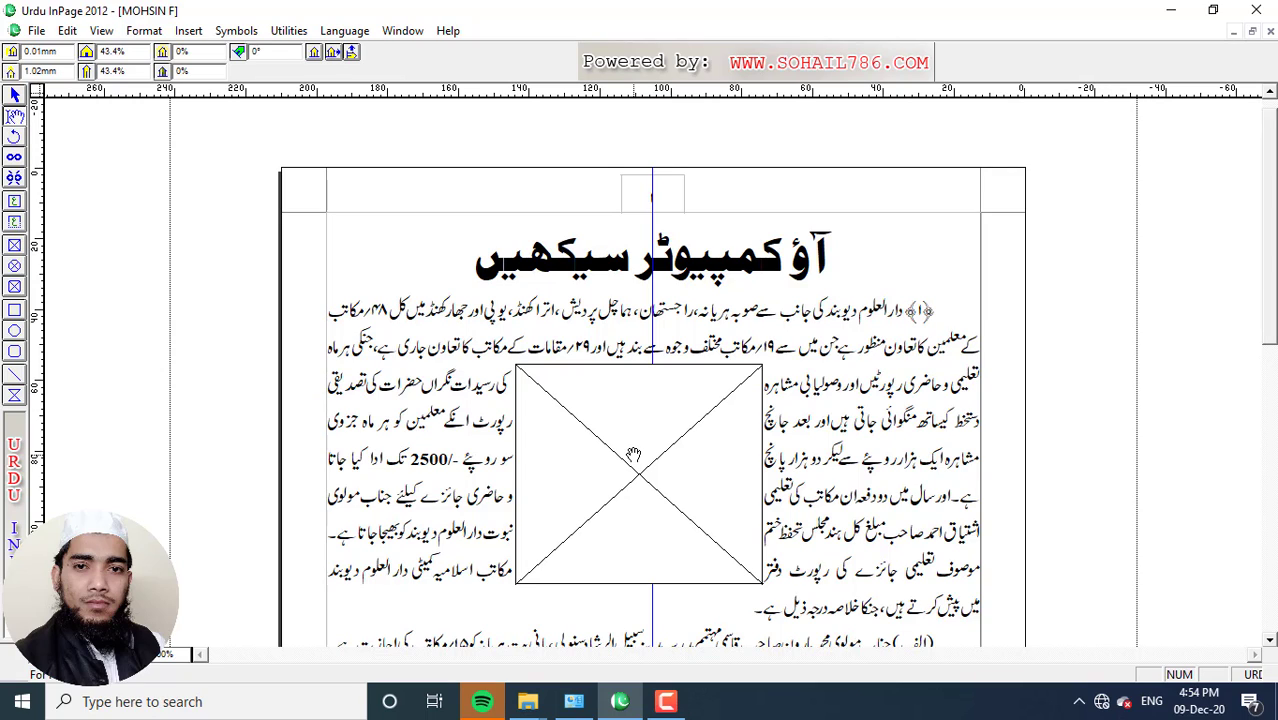
pyautogui.click(667, 505)
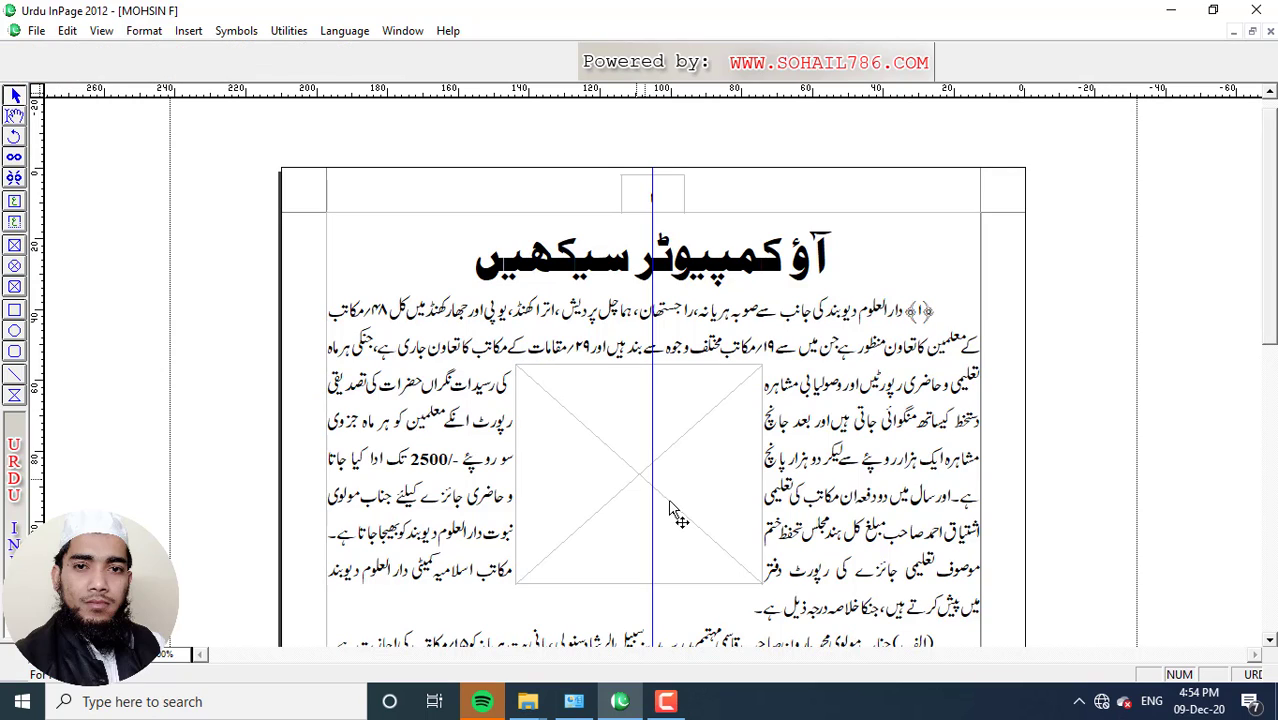
pyautogui.press('Delete')
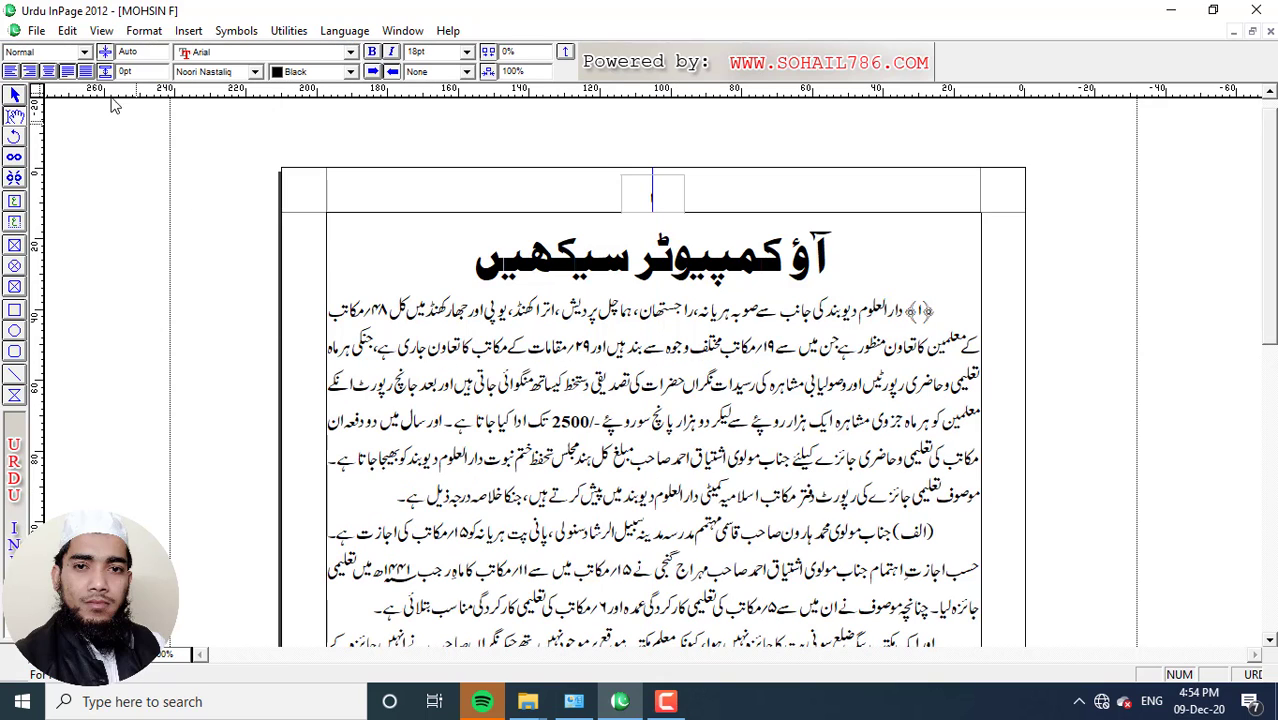
pyautogui.click(67, 31)
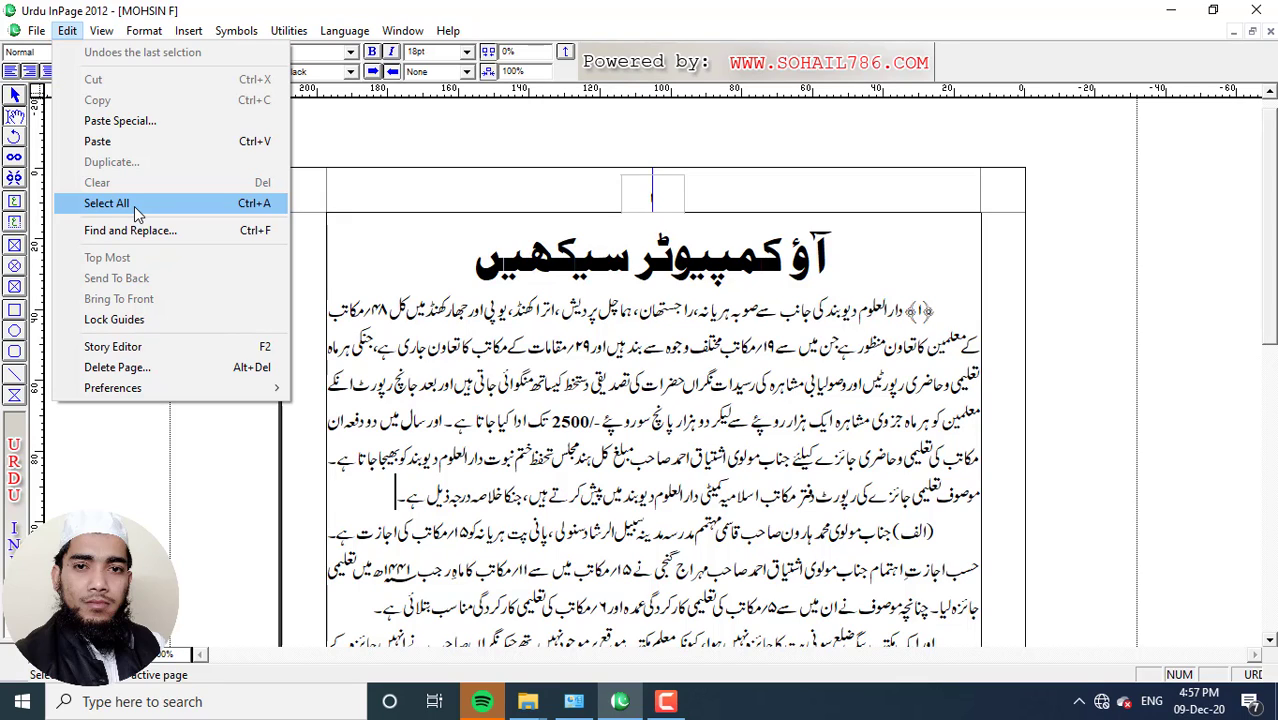
pyautogui.click(423, 240)
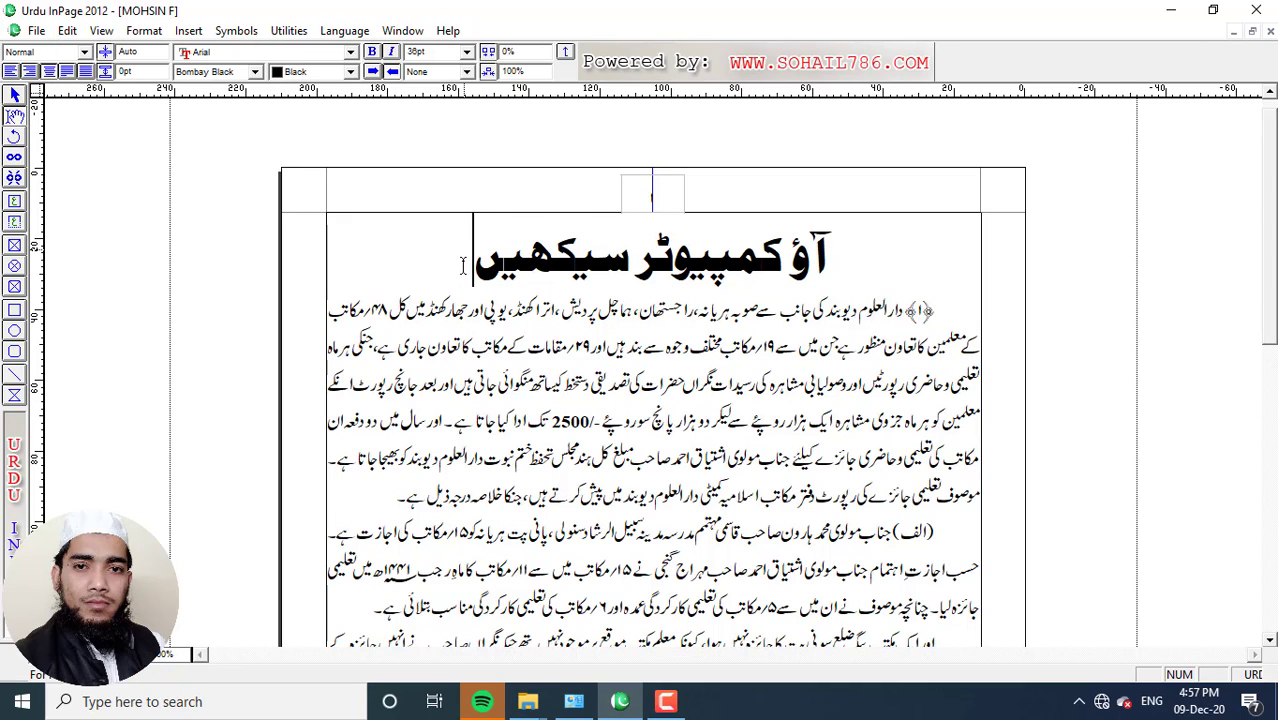
pyautogui.doubleClick(460, 262)
pyautogui.click(446, 260)
pyautogui.click(68, 31)
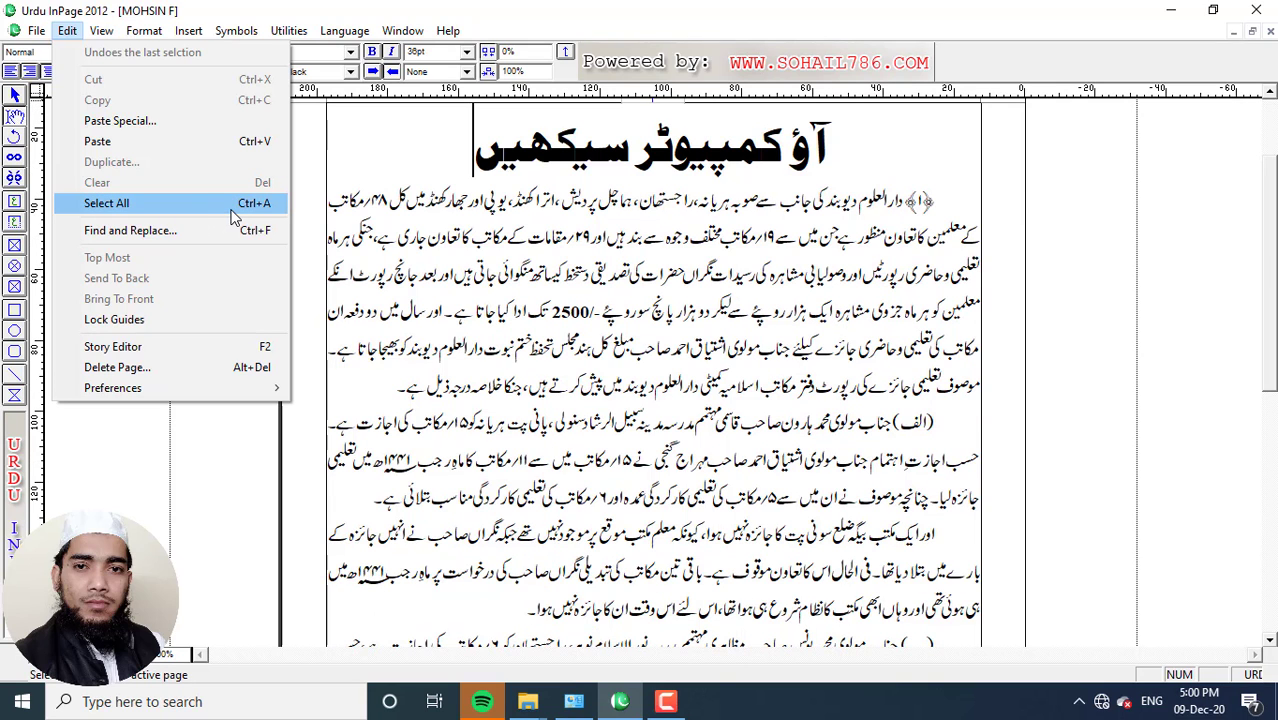
pyautogui.hotkey('ctrl', 'a')
pyautogui.click(160, 207)
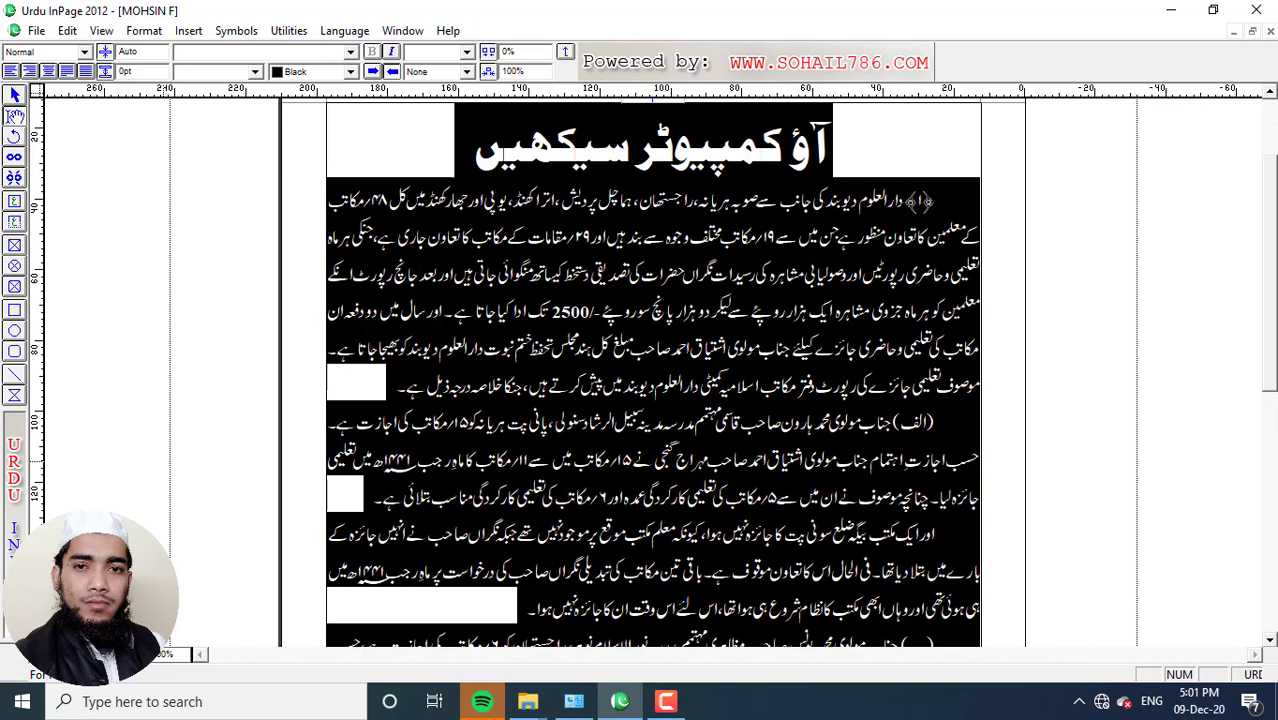
pyautogui.scroll(-3, 1087, 405)
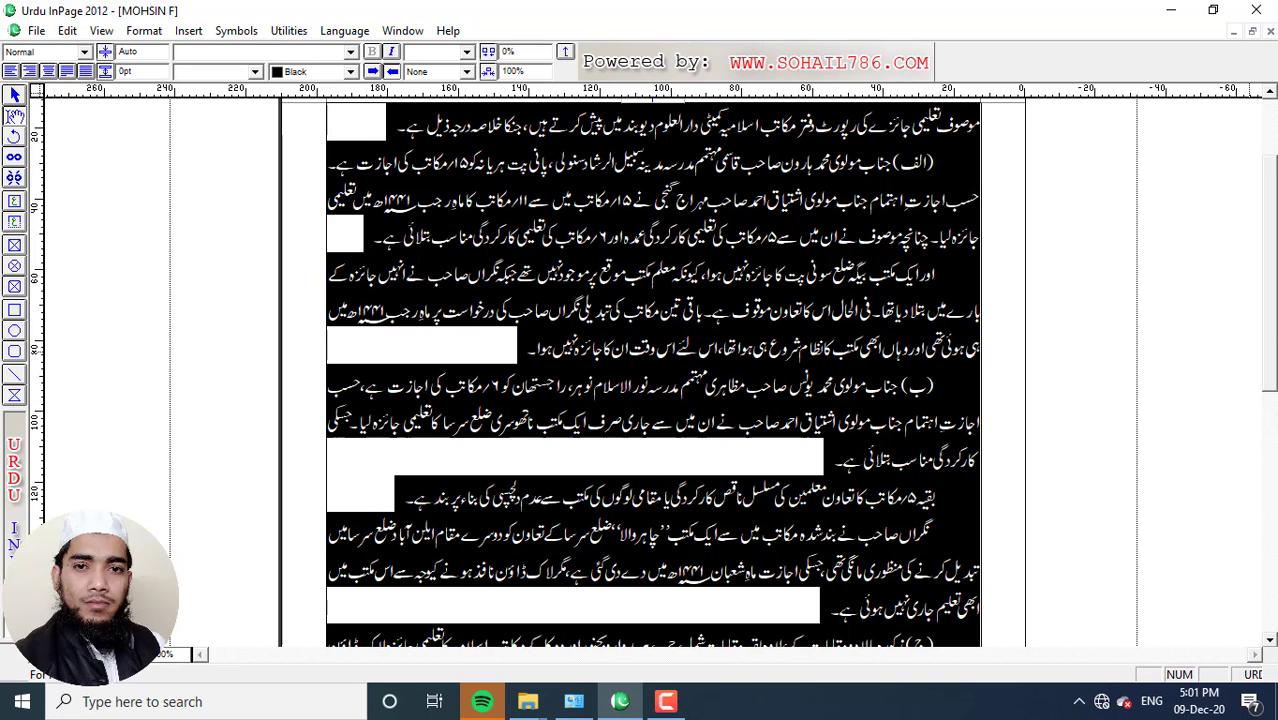
pyautogui.scroll(2, 1247, 308)
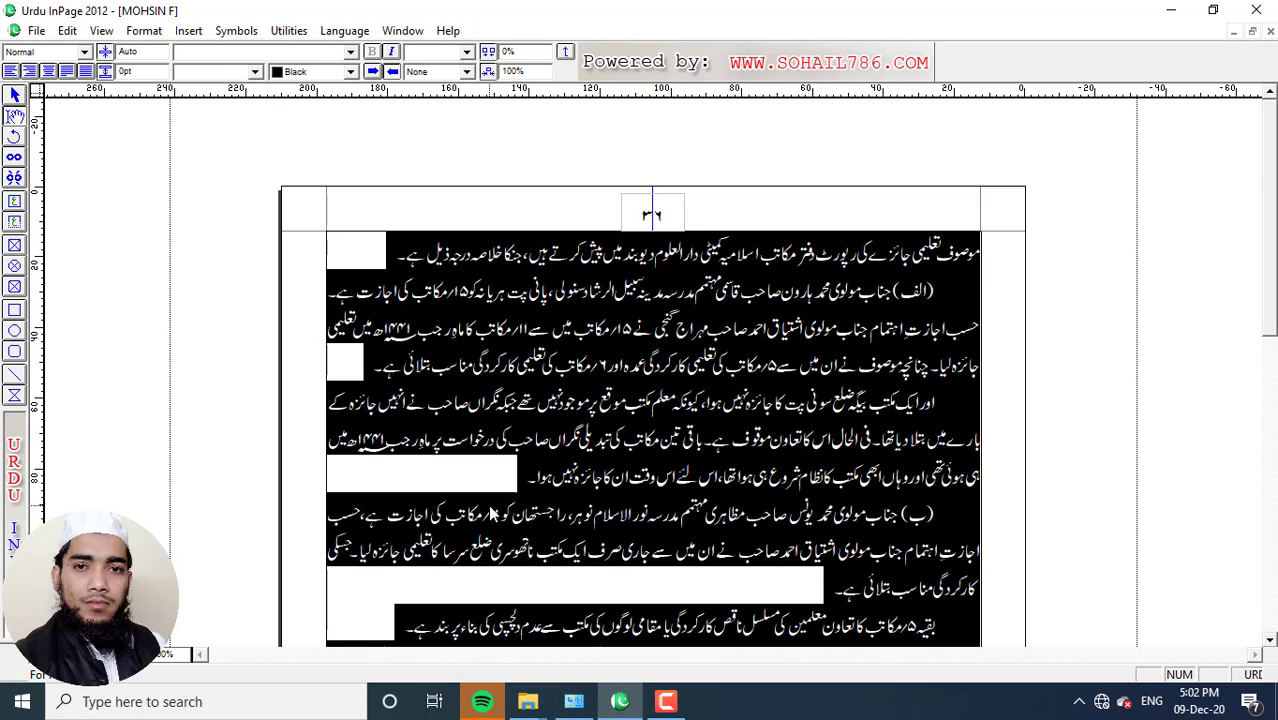
pyautogui.hotkey('ctrl', 'Home')
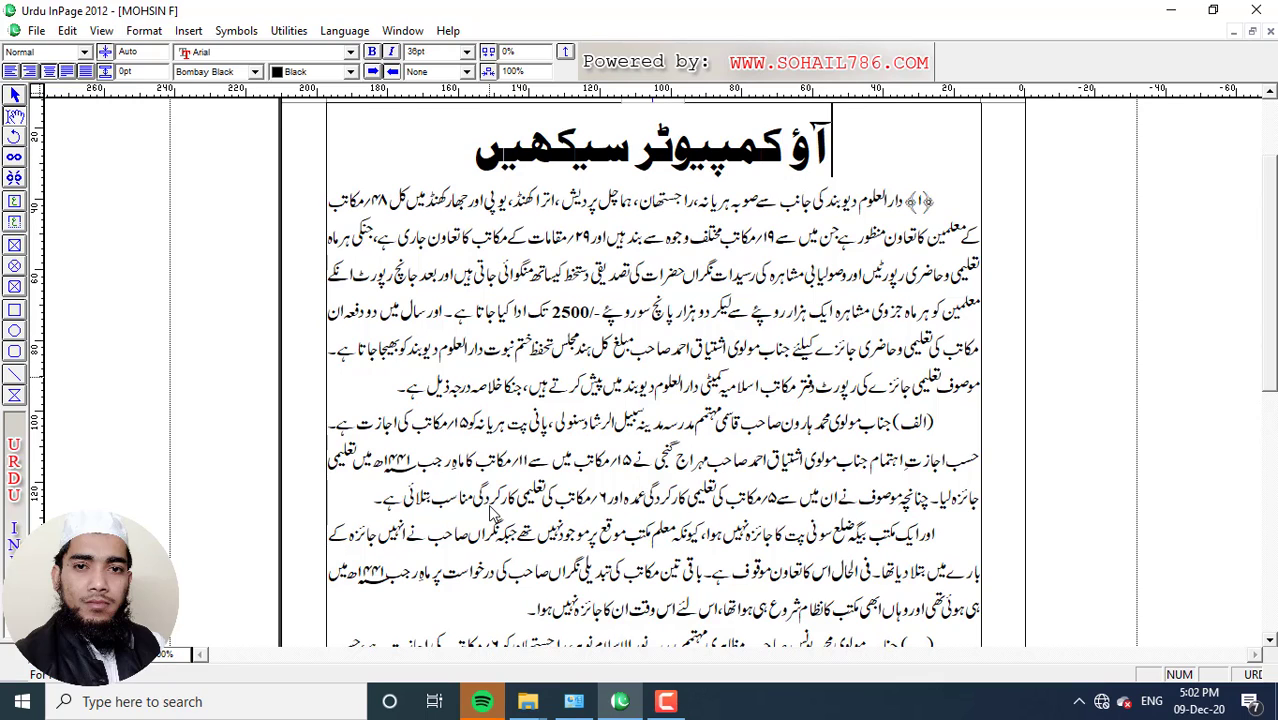
pyautogui.hotkey('ctrl', 'Home')
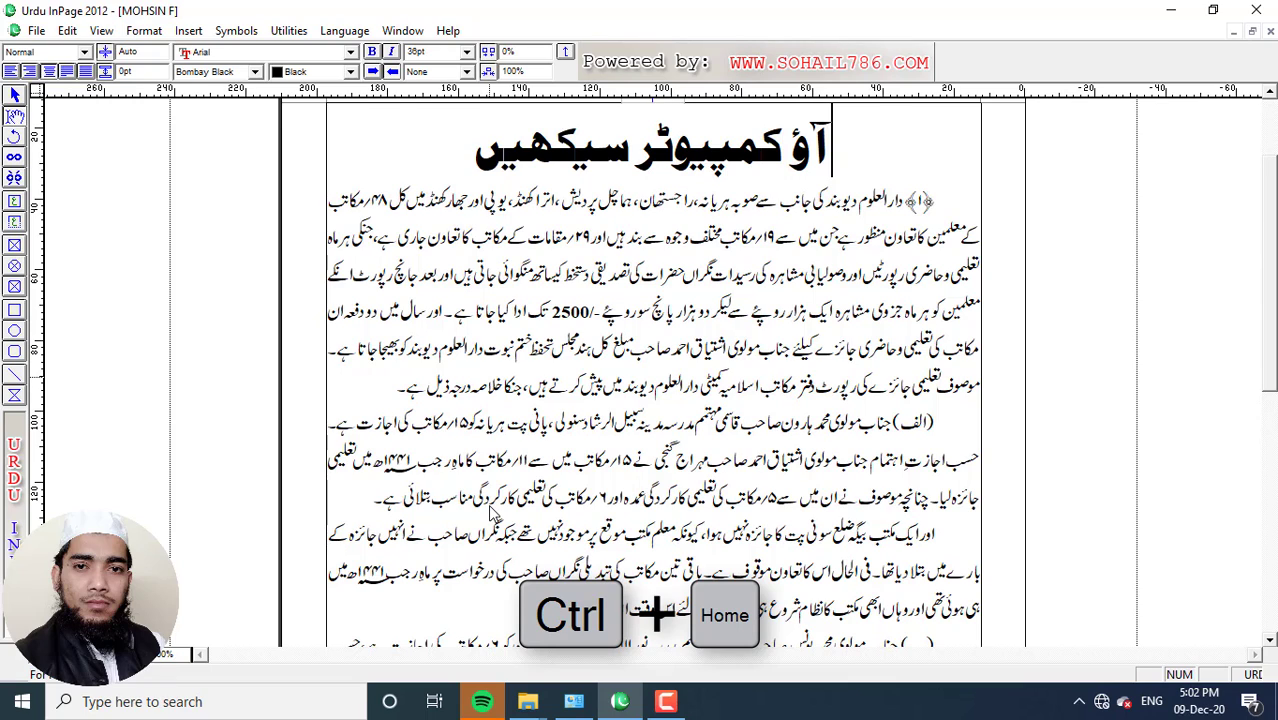
pyautogui.hotkey('ctrl', 'End')
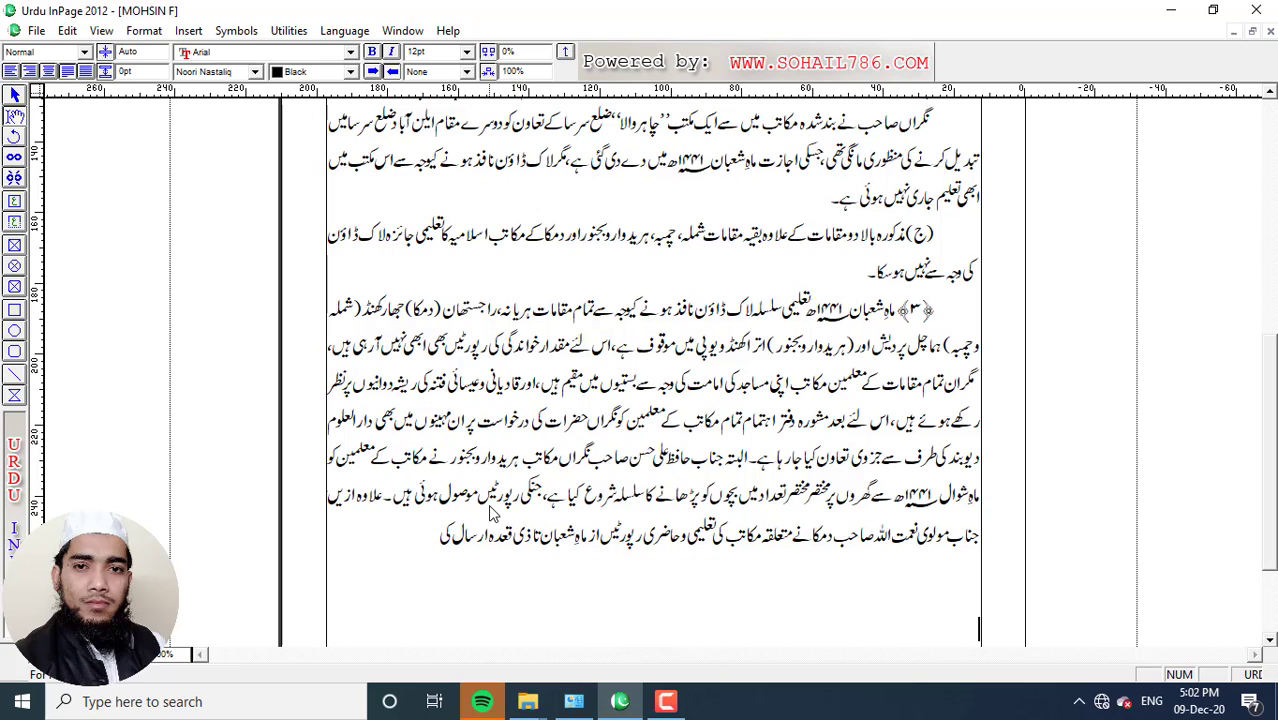
pyautogui.hotkey('ctrl', 'Home')
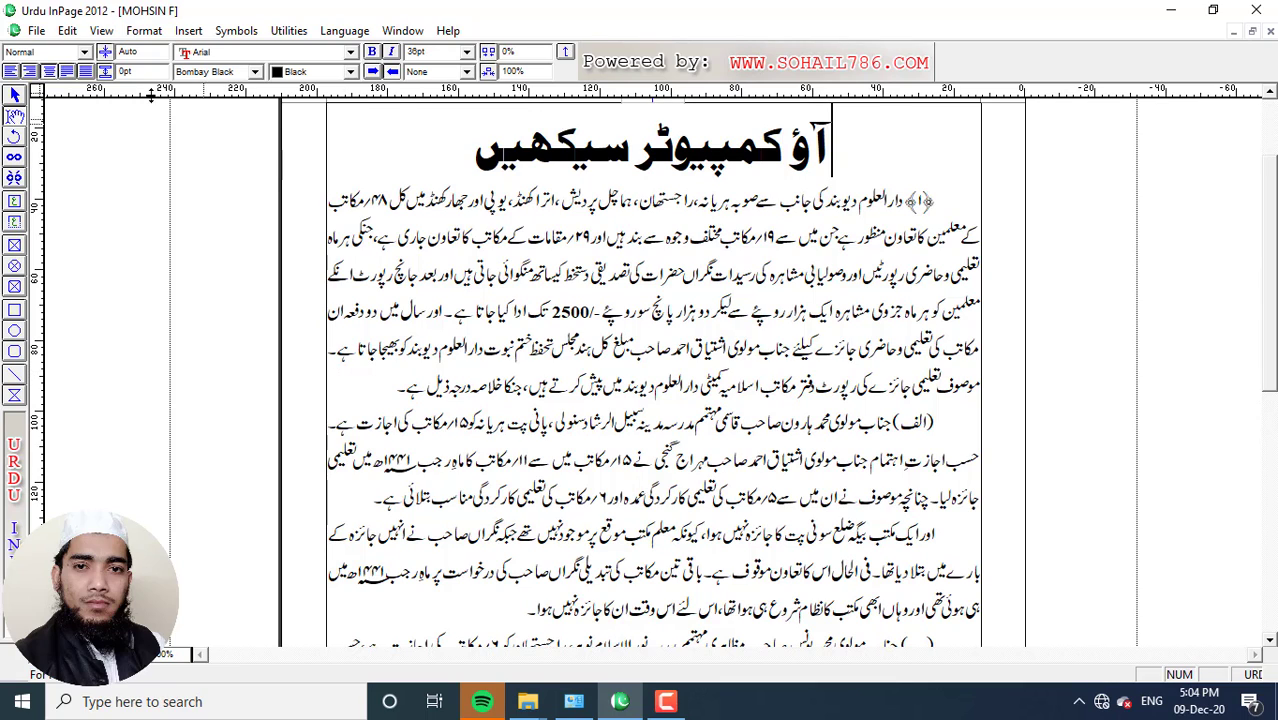
pyautogui.click(36, 31)
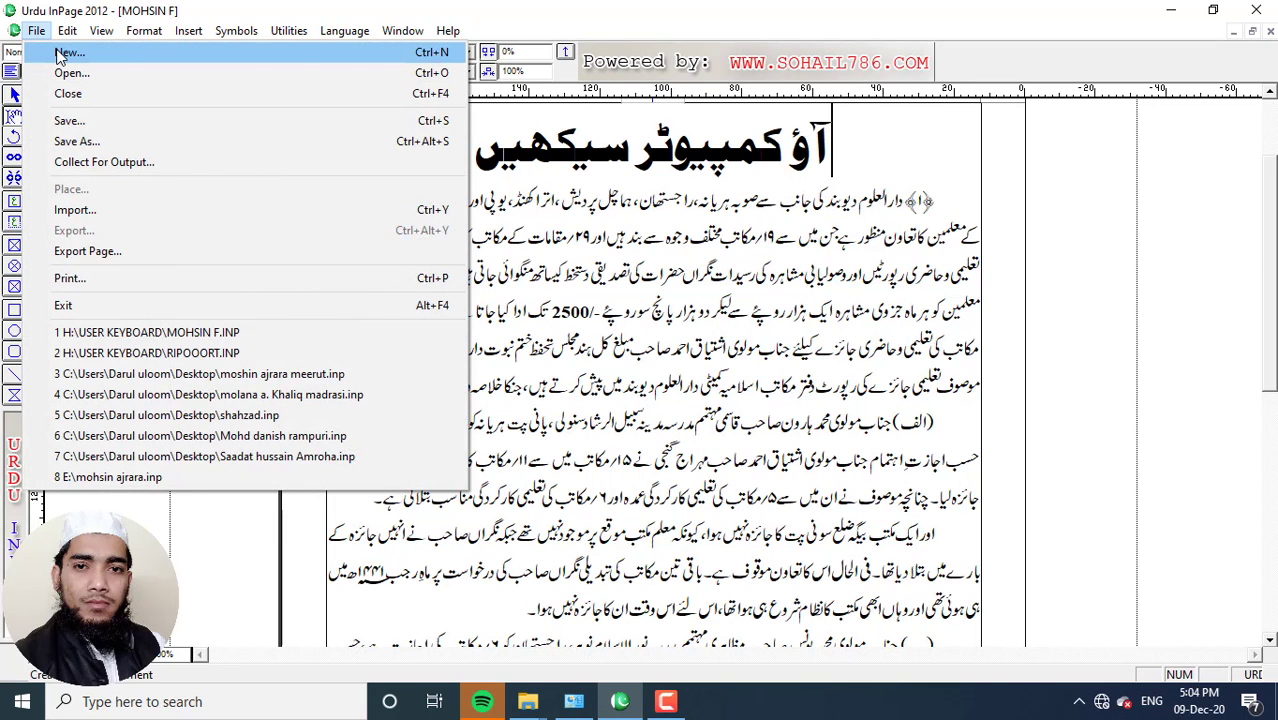
# Create a new blank document and draw a text box and a picture box at the top
pyautogui.click(66, 52)
pyautogui.click(780, 292)
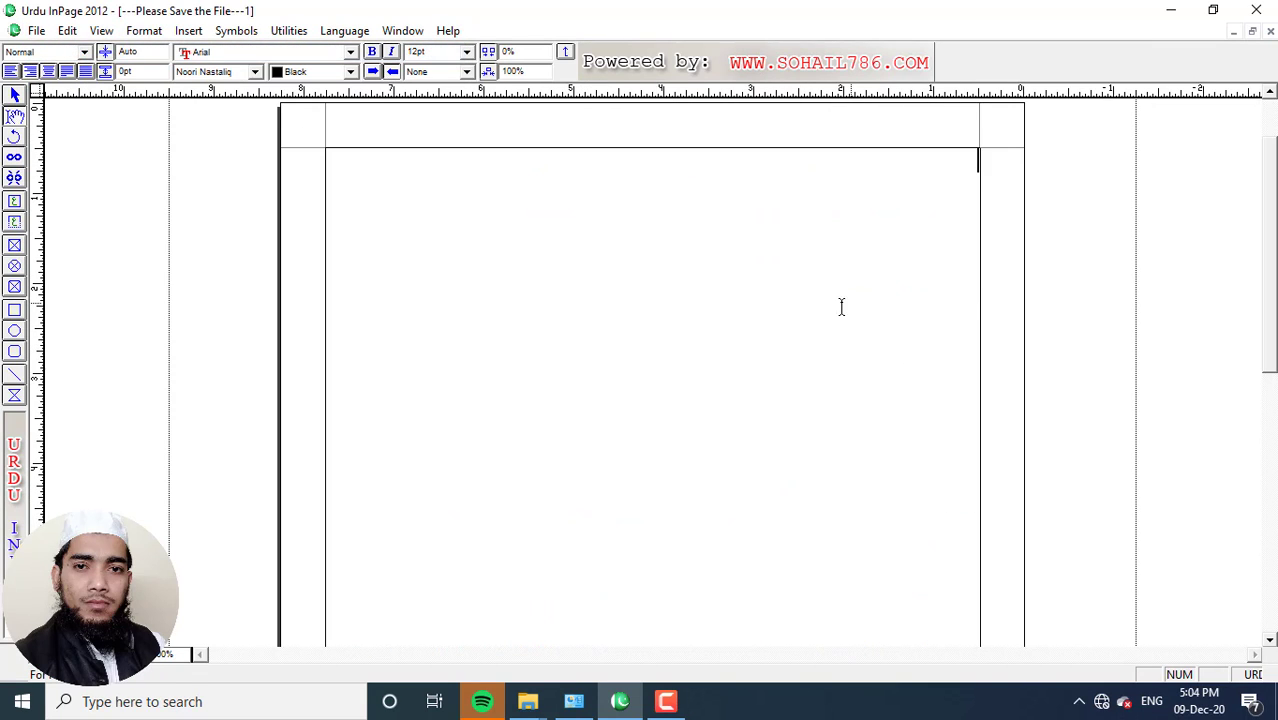
pyautogui.click(14, 203)
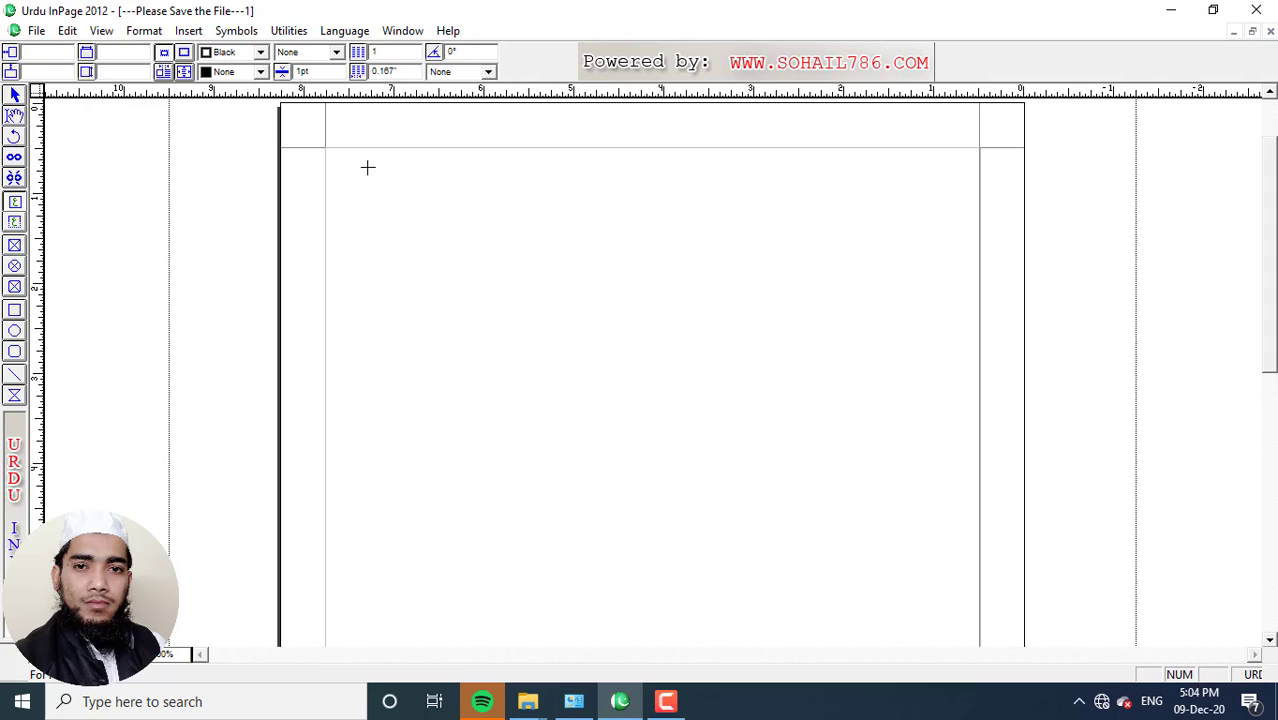
pyautogui.moveTo(366, 166); pyautogui.dragTo(593, 352)
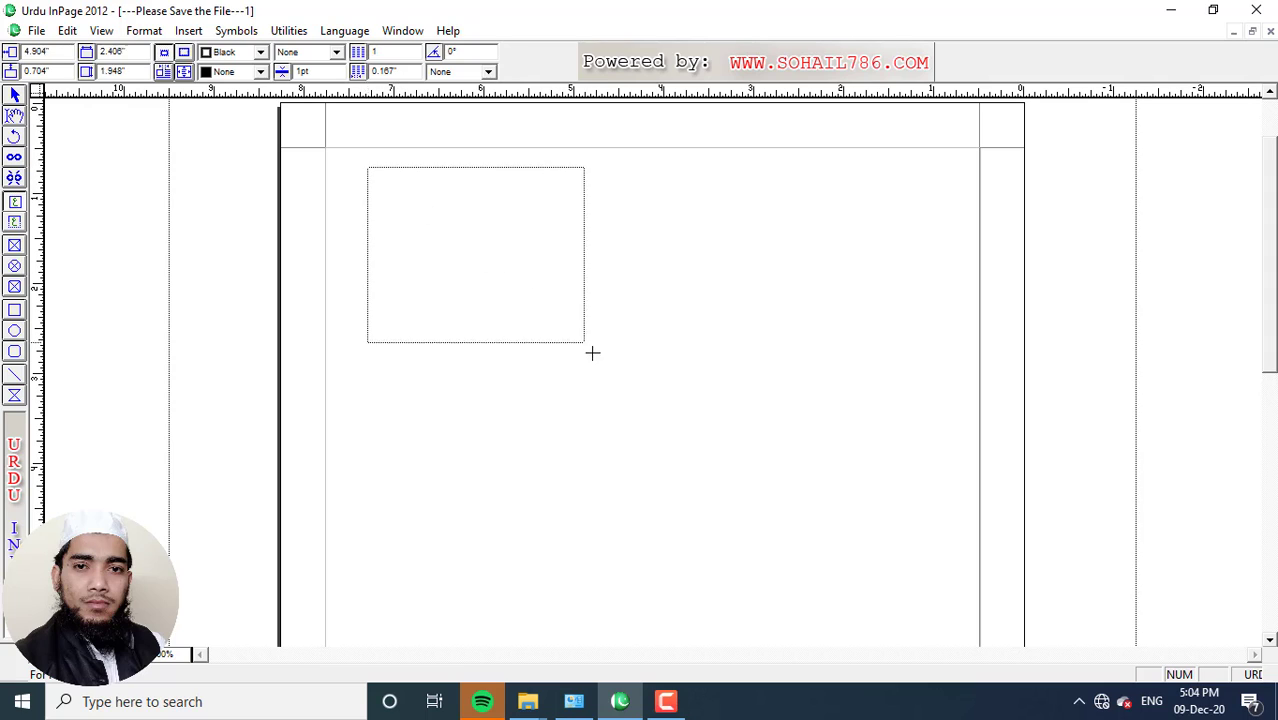
pyautogui.click(14, 245)
pyautogui.moveTo(739, 188)
pyautogui.mouseDown()
pyautogui.moveTo(941, 357)
pyautogui.moveTo(946, 382)
pyautogui.mouseUp()
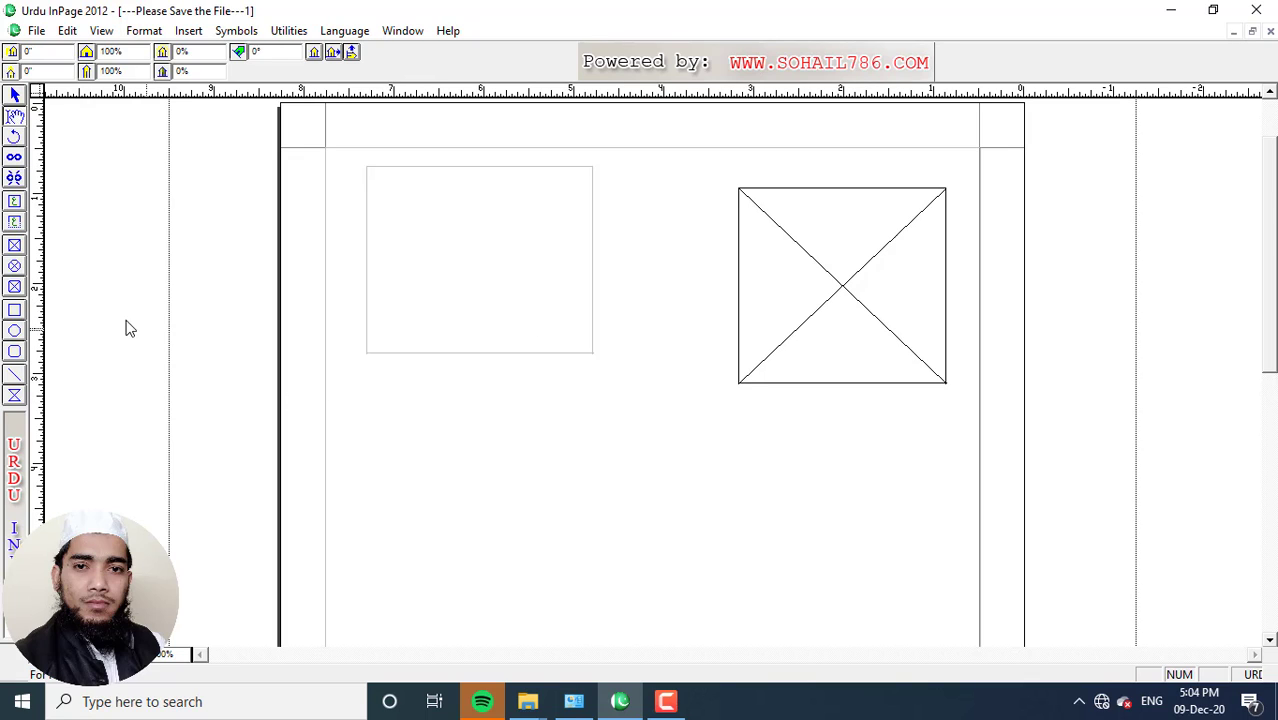
# Draw a rectangle, a horizontal line and another box in the lower half of the page
pyautogui.click(14, 310)
pyautogui.moveTo(390, 409); pyautogui.dragTo(594, 583)
pyautogui.click(14, 374)
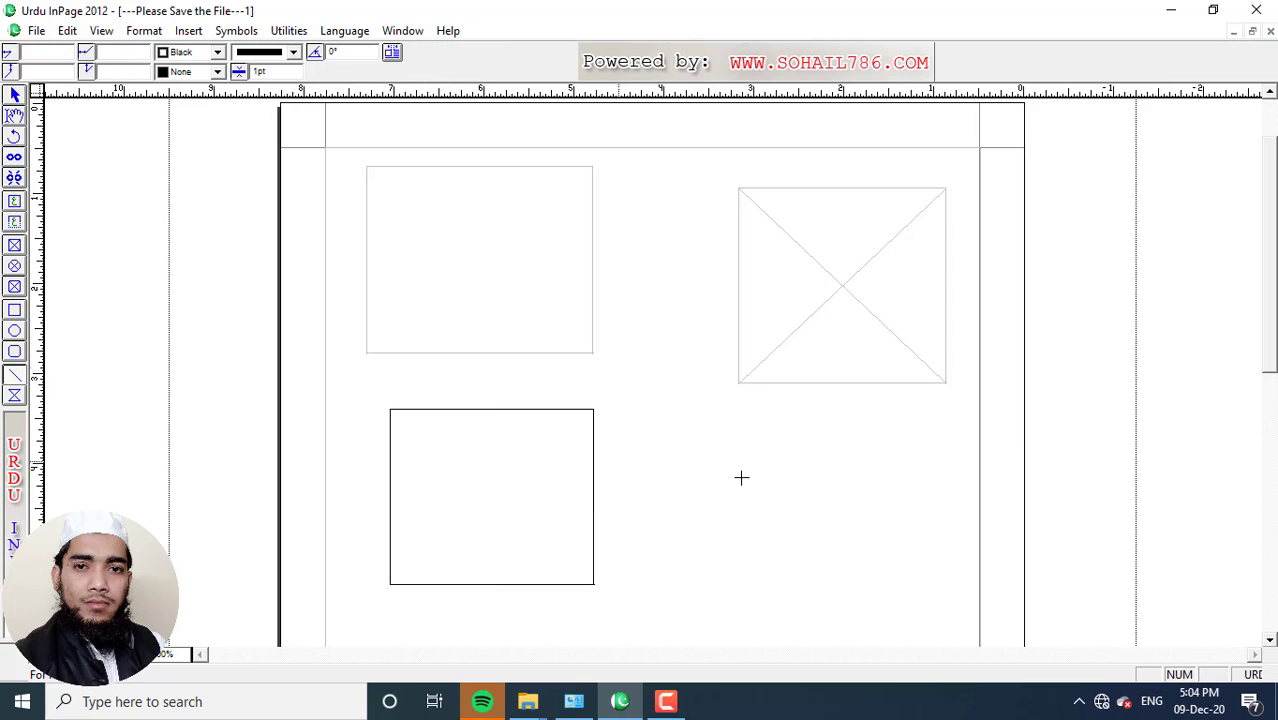
pyautogui.moveTo(662, 468); pyautogui.dragTo(919, 480)
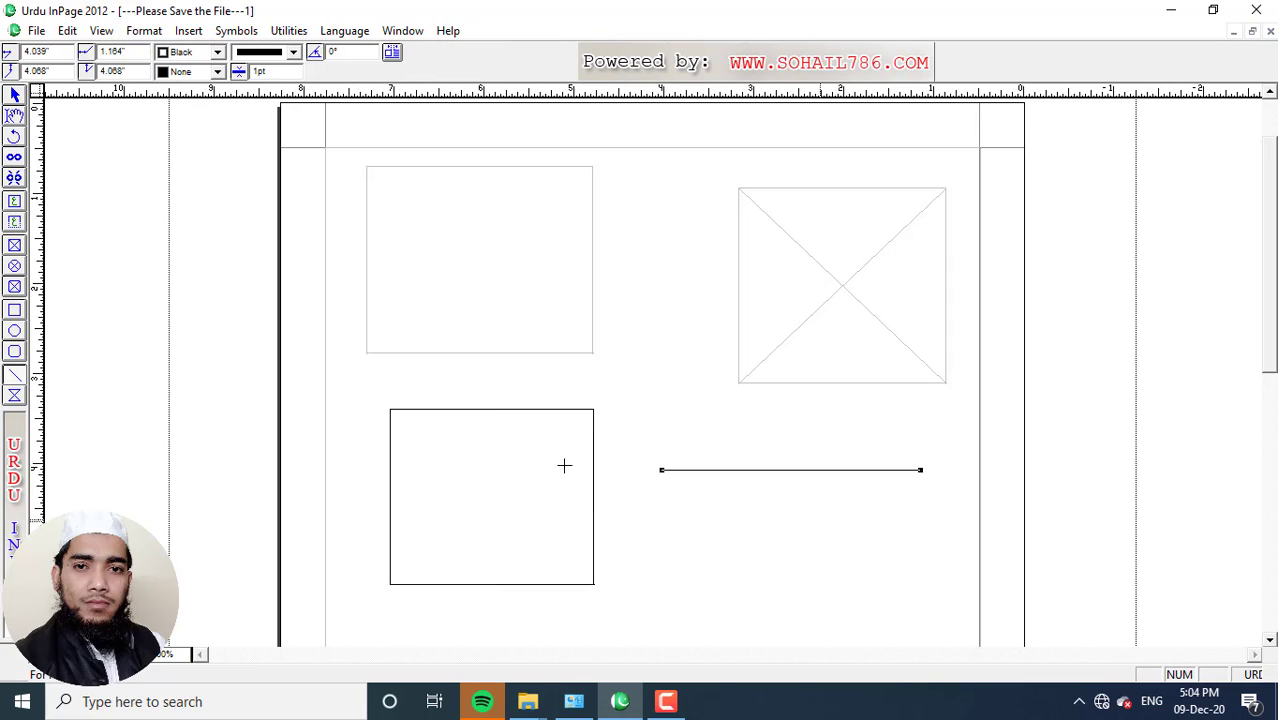
pyautogui.click(14, 397)
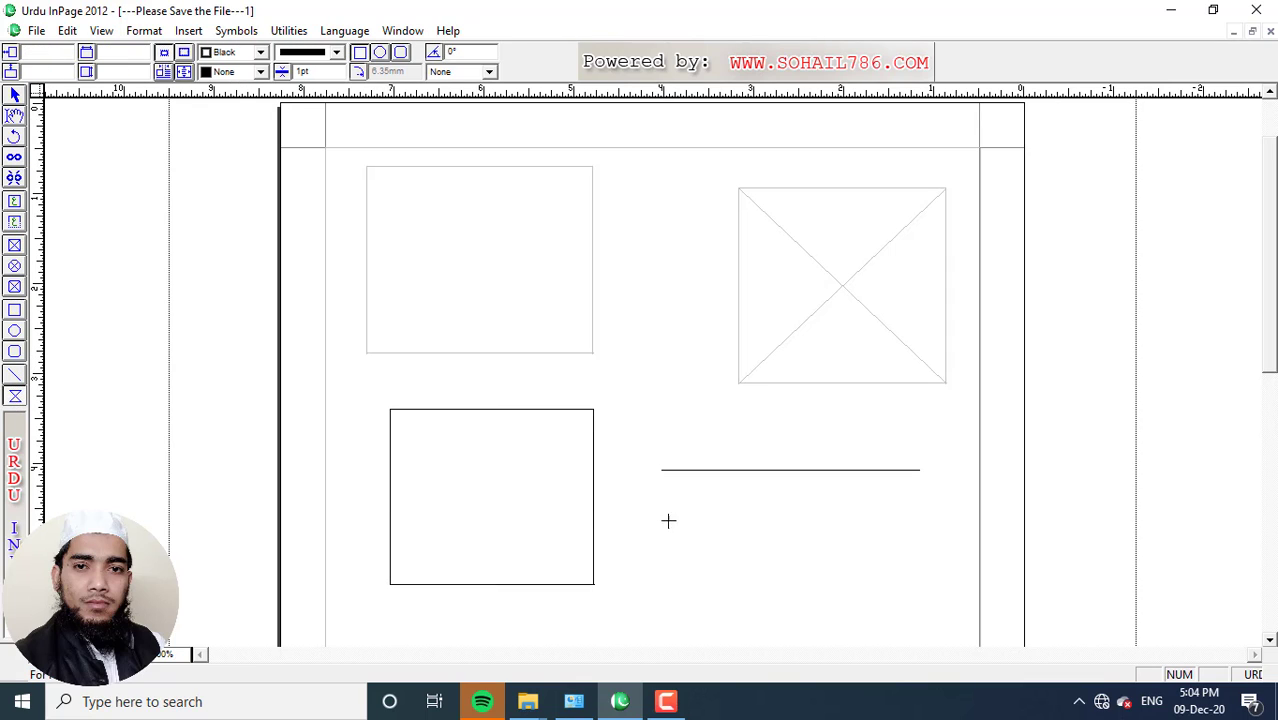
pyautogui.moveTo(658, 518); pyautogui.dragTo(868, 643)
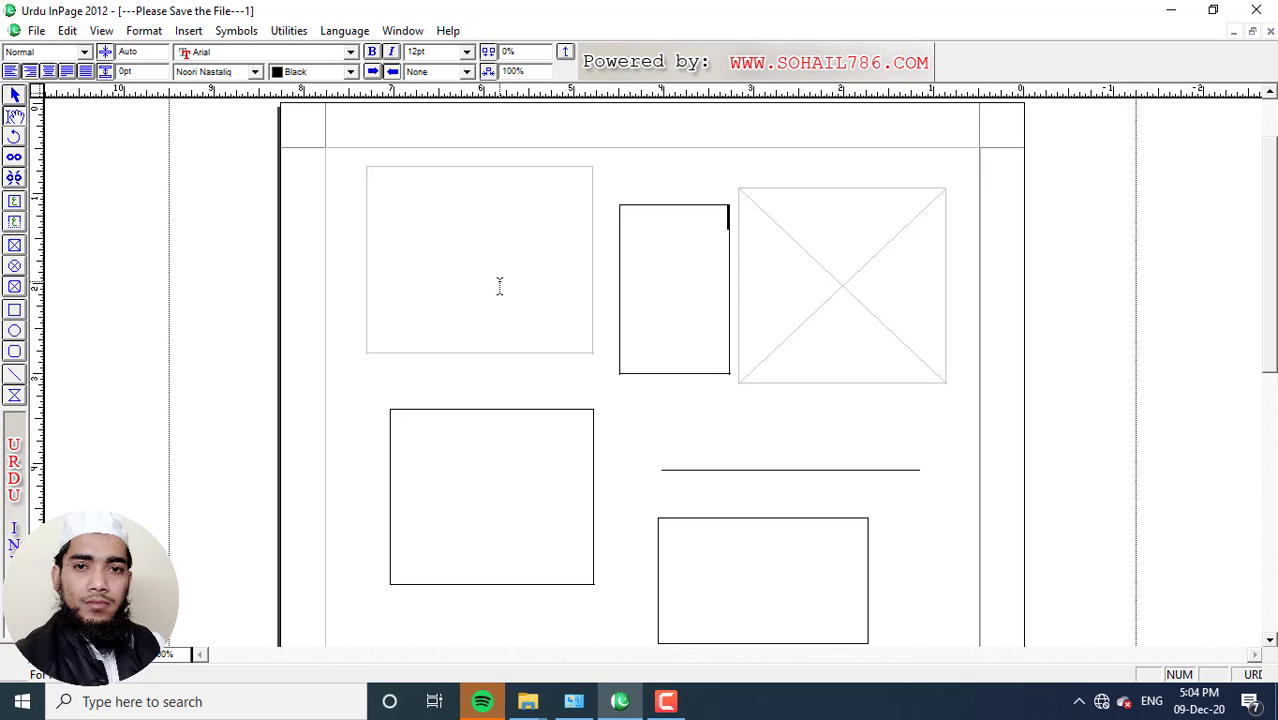
# Select the top-left text box with the selection tool
pyautogui.click(16, 98)
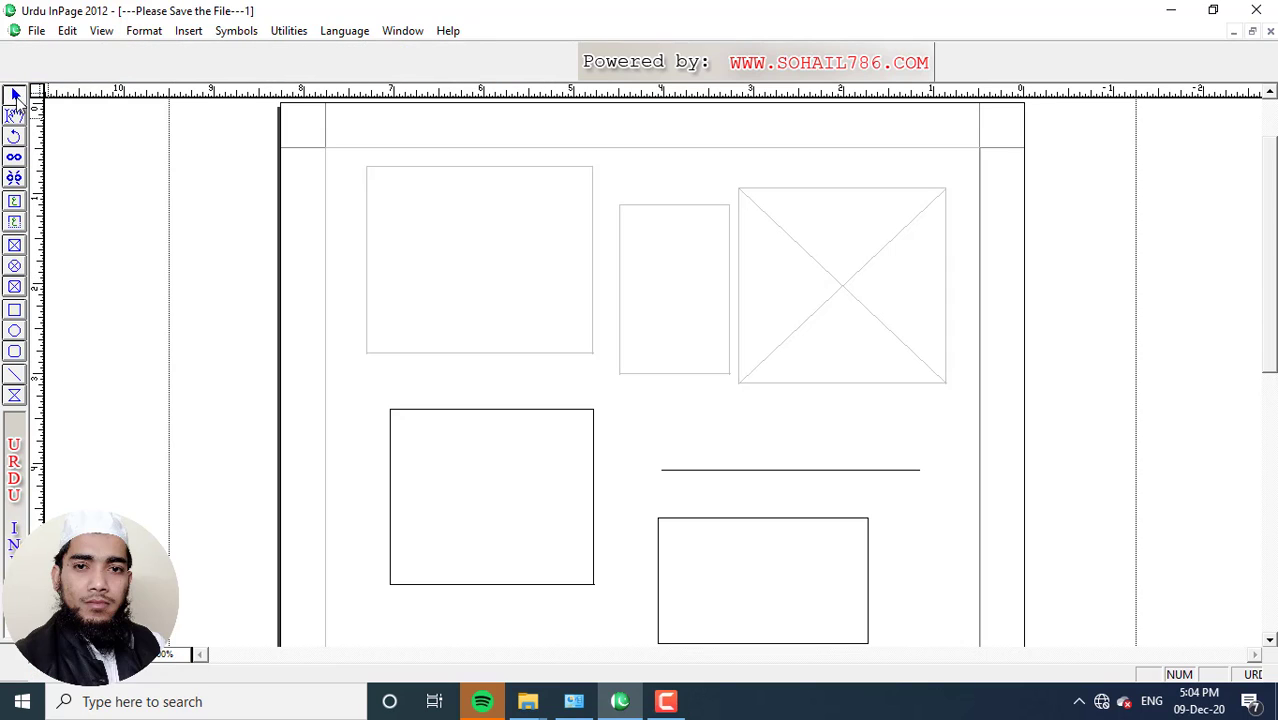
pyautogui.click(389, 174)
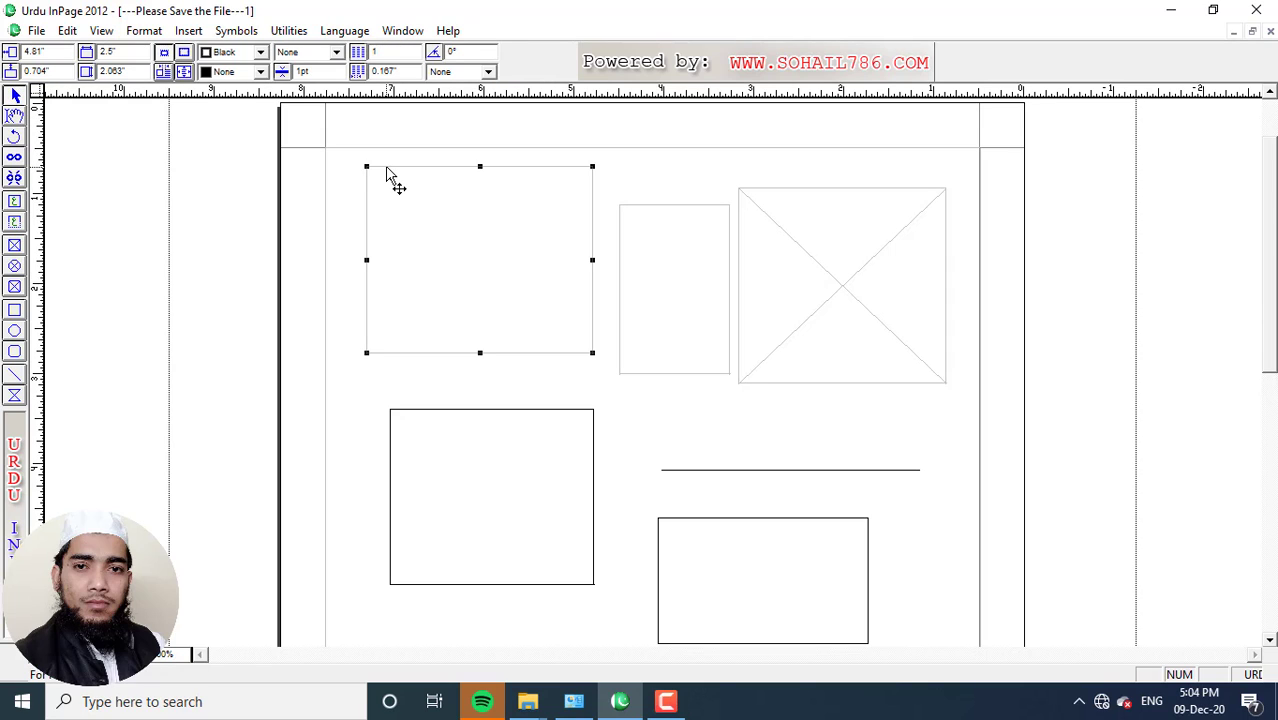
pyautogui.click(67, 31)
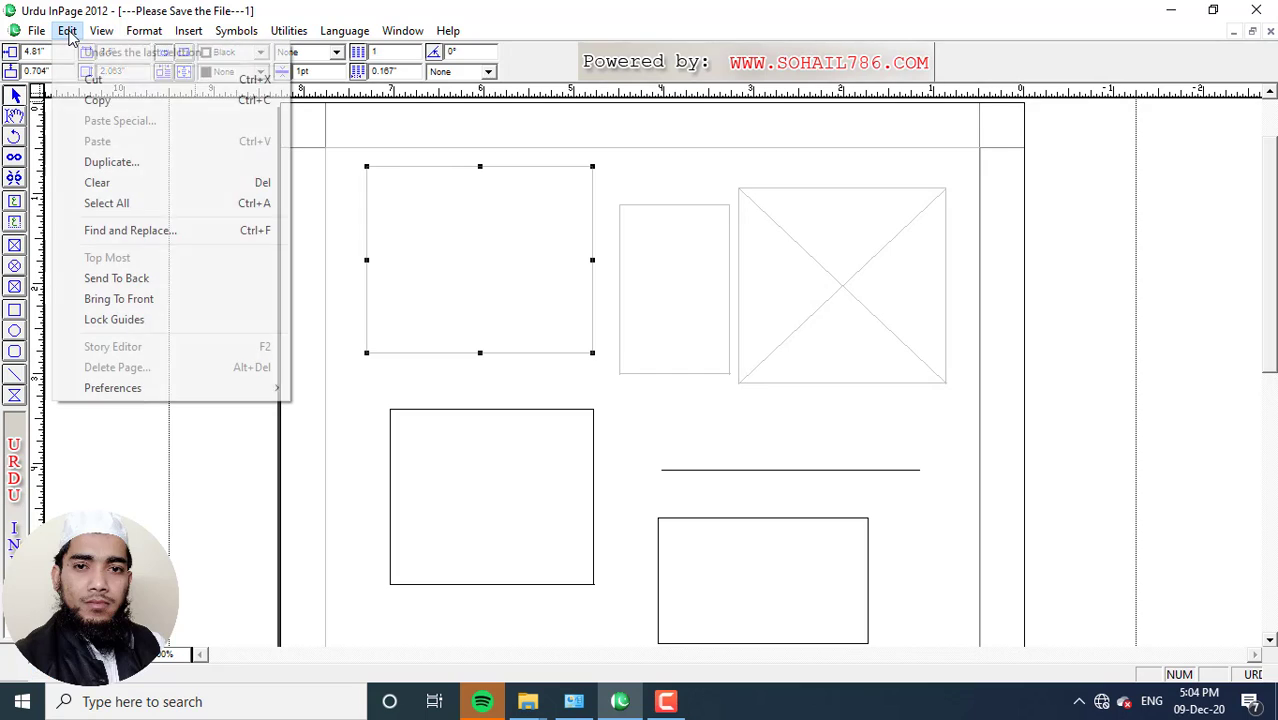
# Select all objects on the page, group them and nudge the group sideways
pyautogui.click(104, 205)
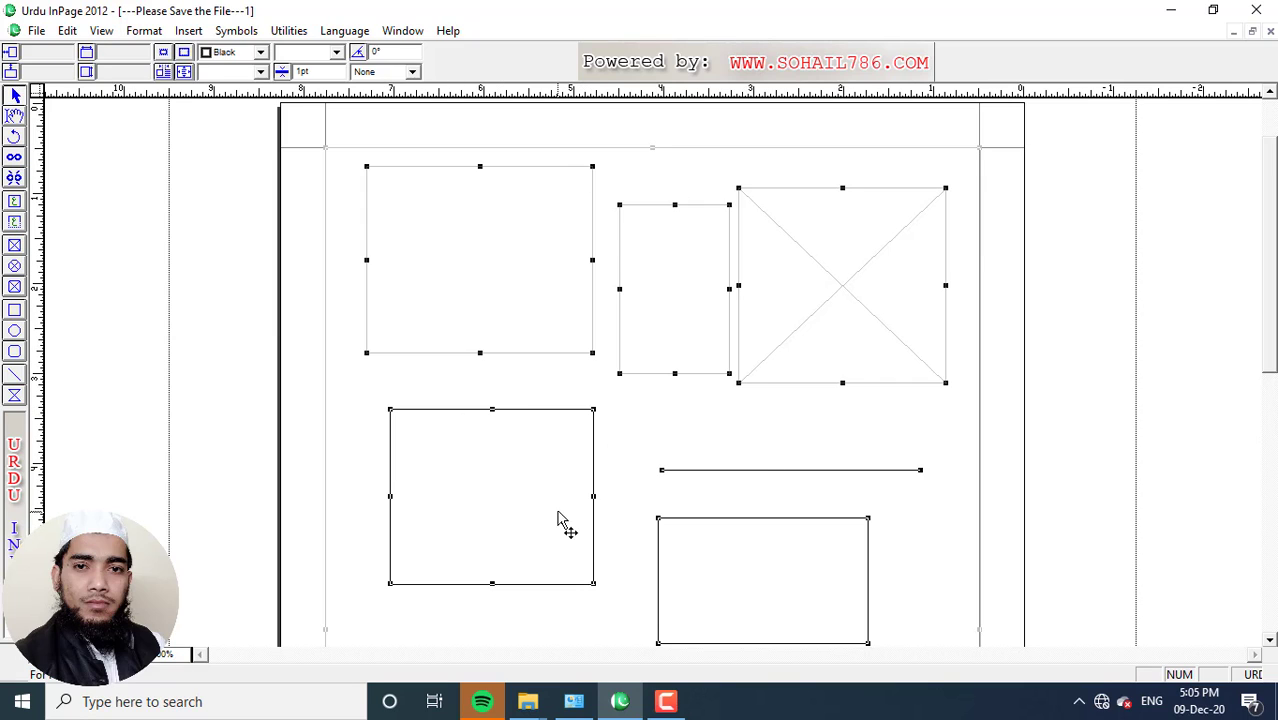
pyautogui.click(288, 30)
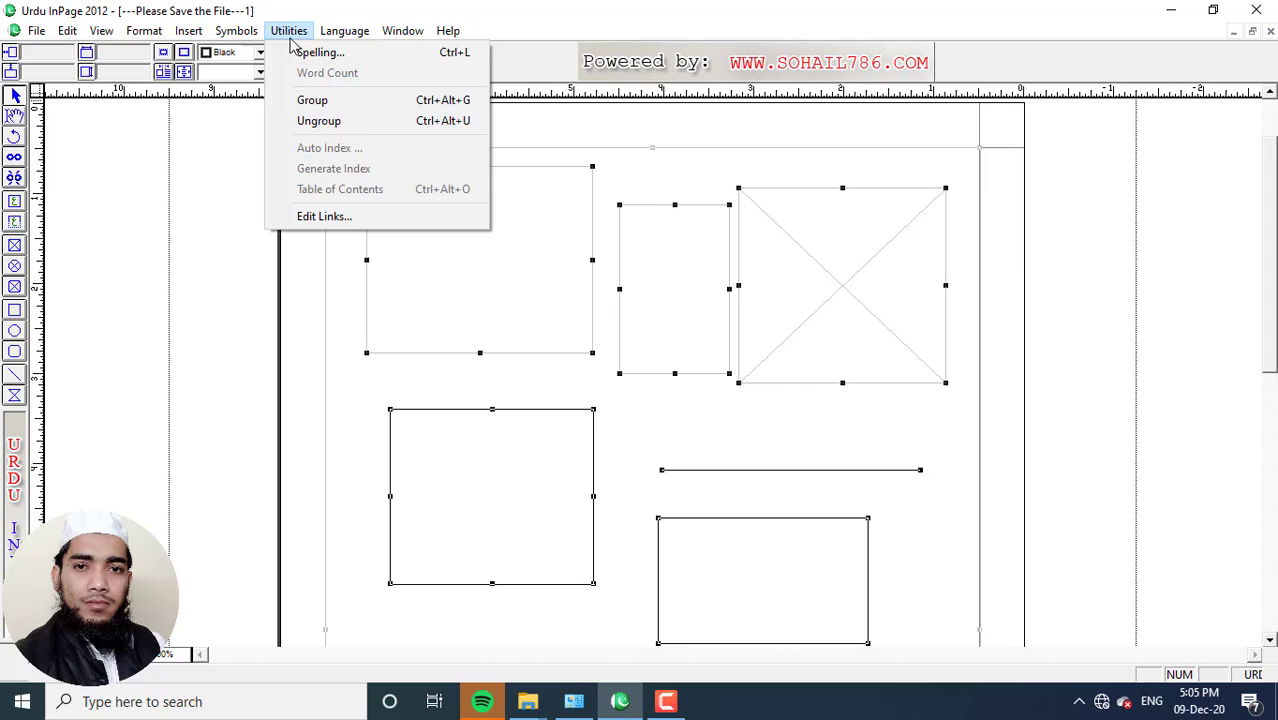
pyautogui.click(311, 102)
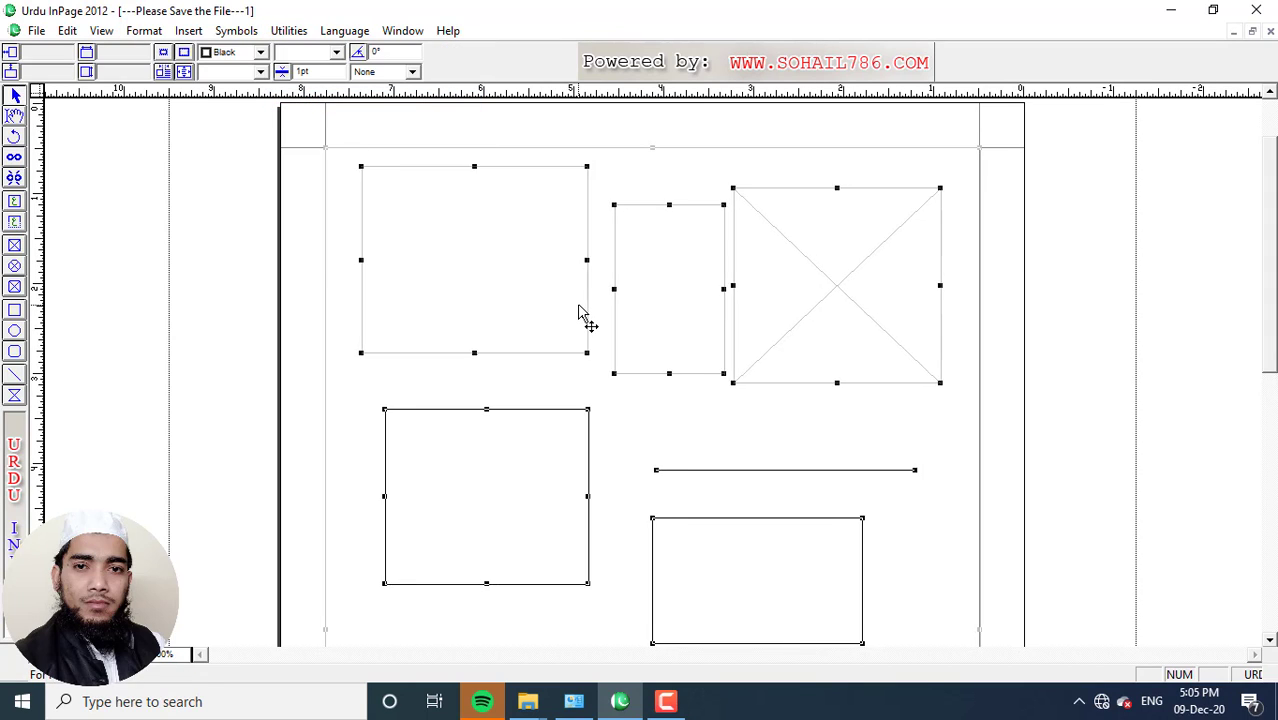
pyautogui.press('Left')
pyautogui.press('Left')
pyautogui.press('Left')
pyautogui.press('Right')
pyautogui.press('Right')
pyautogui.press('Right')
pyautogui.press('Right')
pyautogui.press('Right')
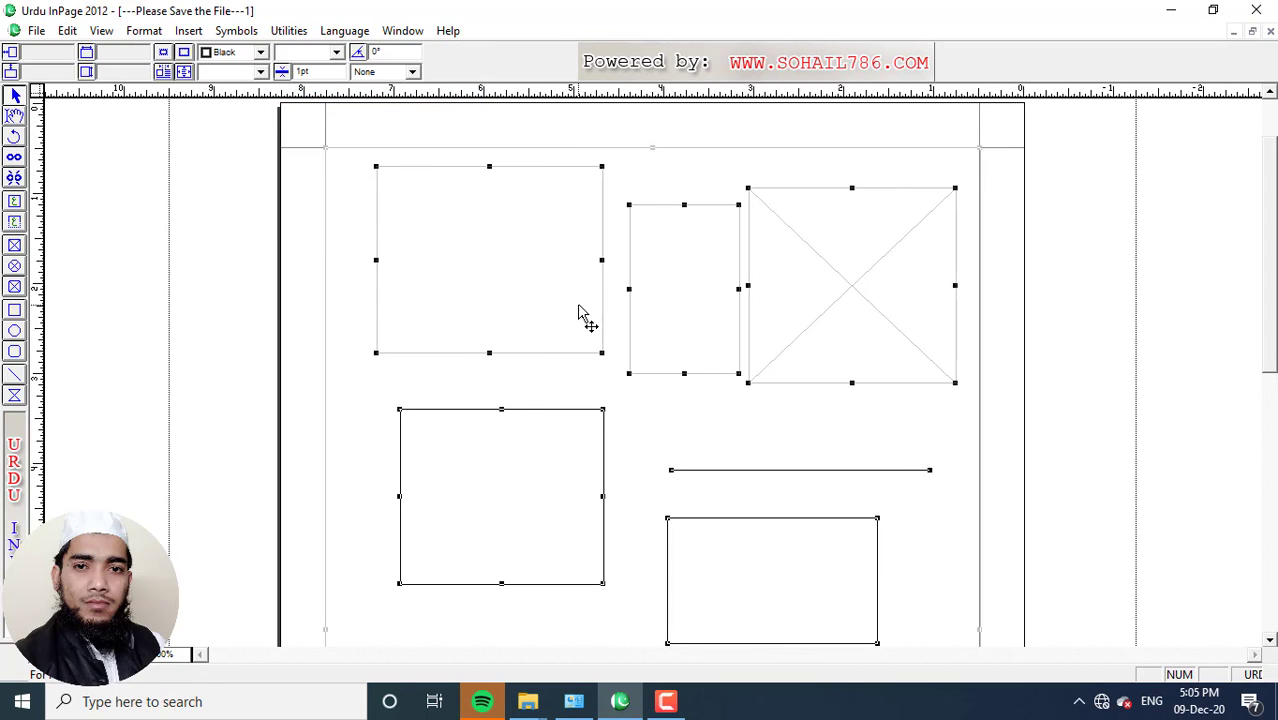
pyautogui.press('Left')
pyautogui.press('Left')
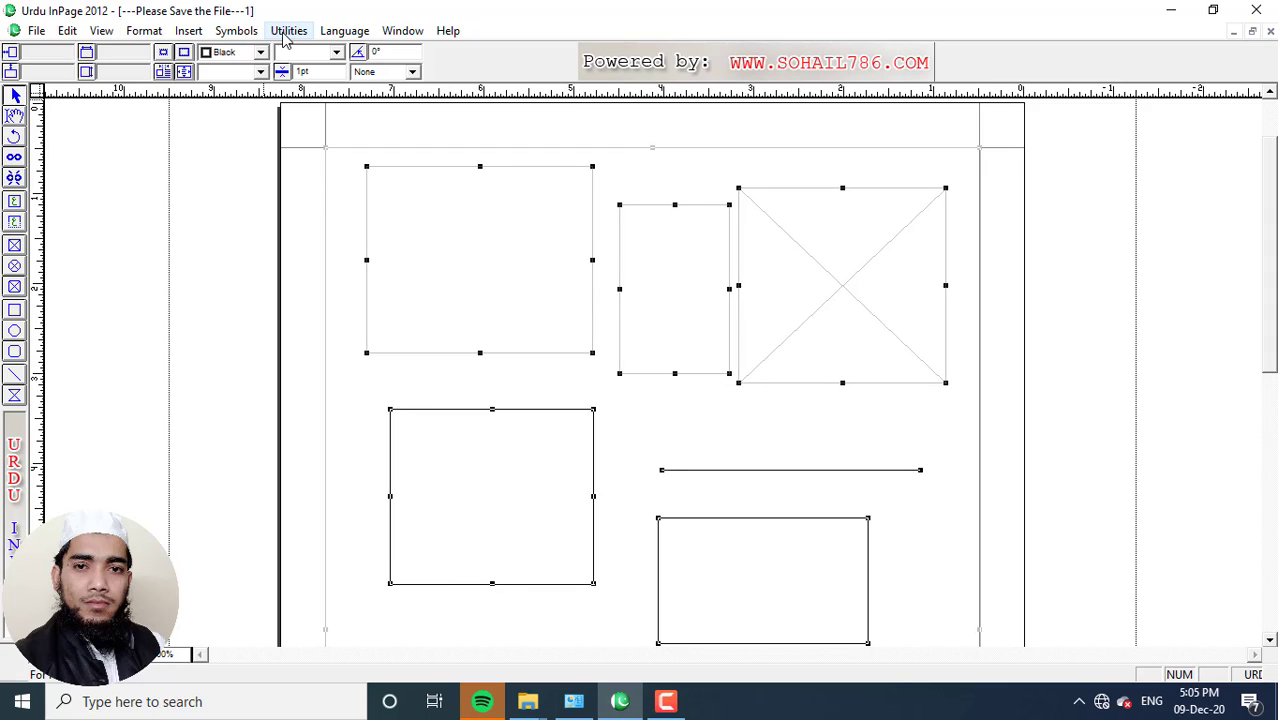
# Ungroup the objects and delete them all from the page
pyautogui.click(288, 31)
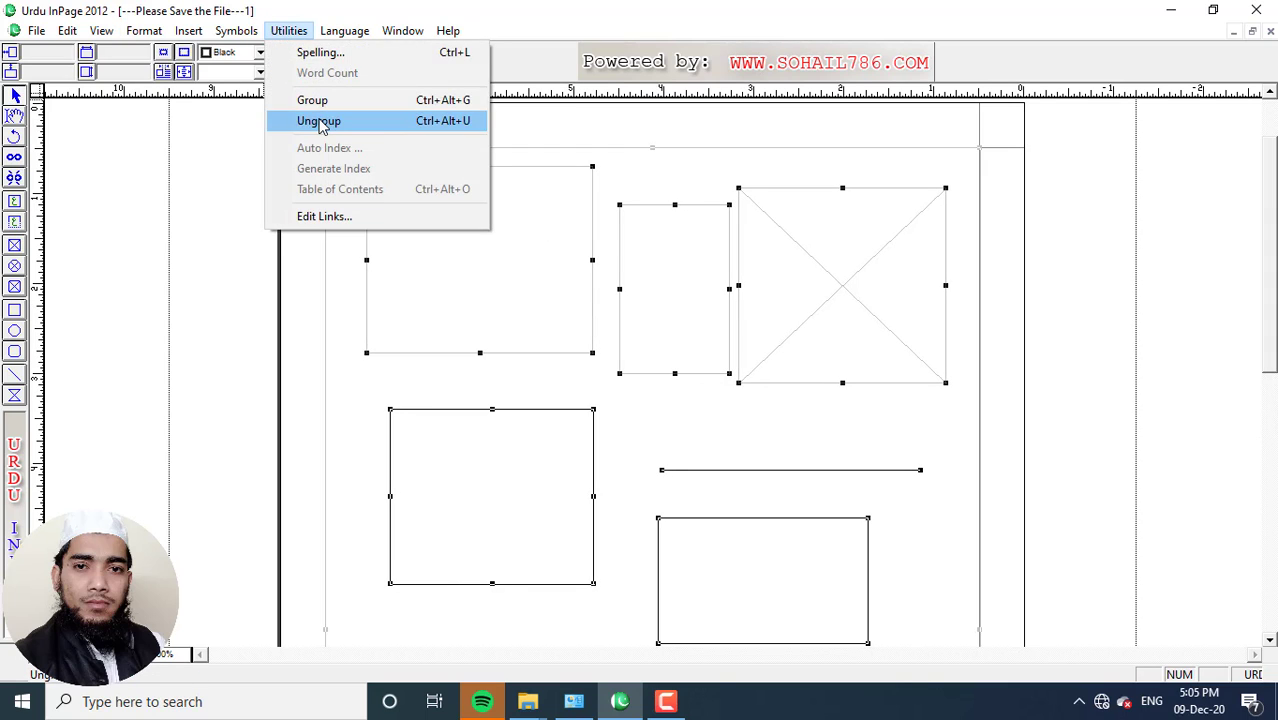
pyautogui.click(314, 119)
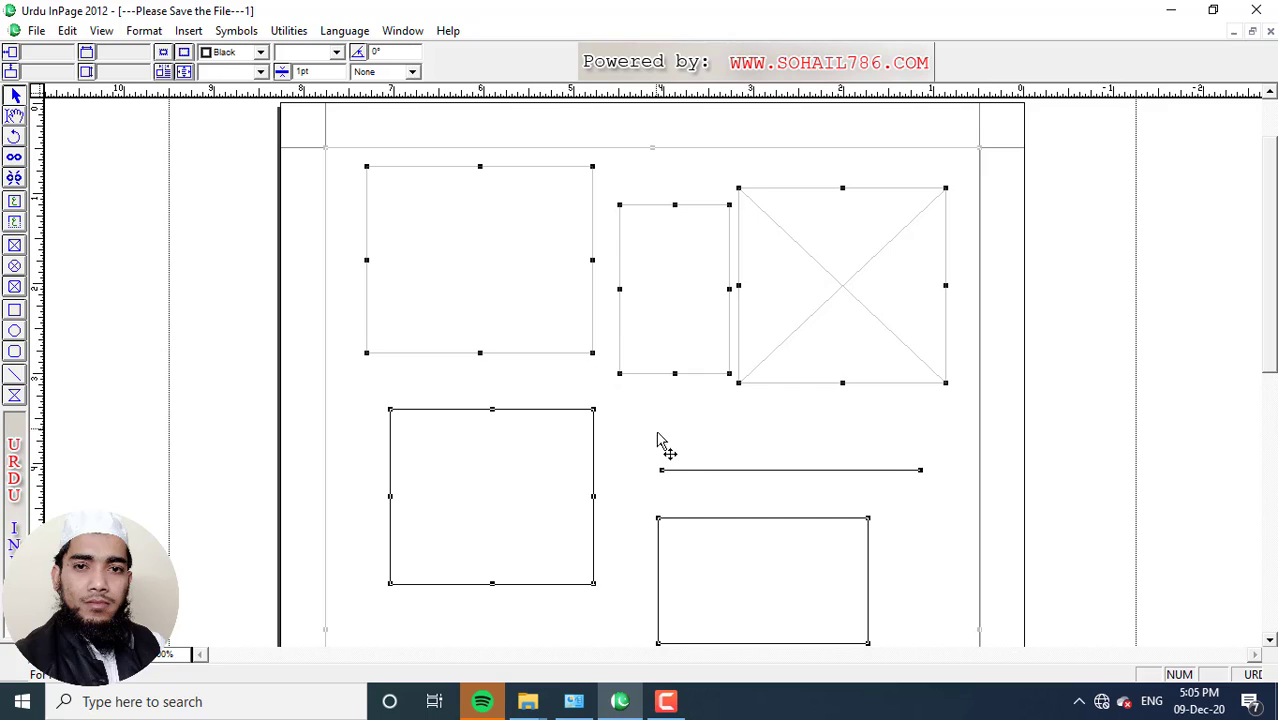
pyautogui.press('Left')
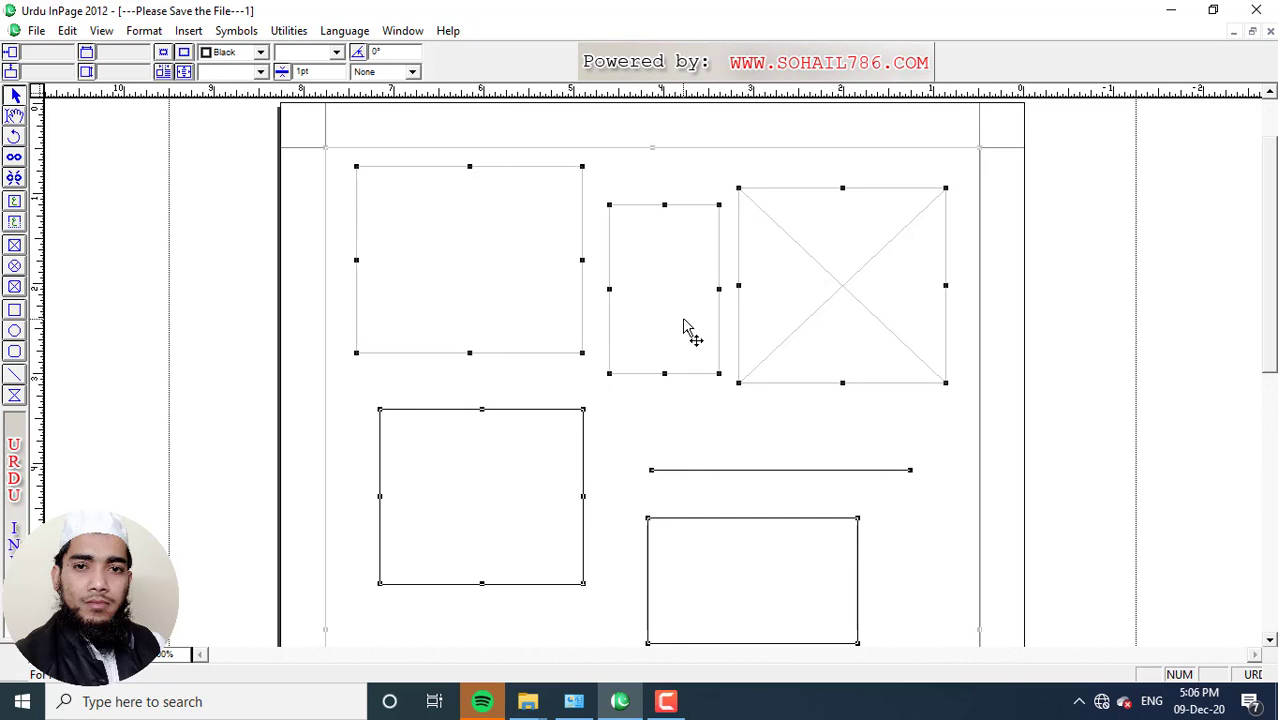
pyautogui.press('Delete')
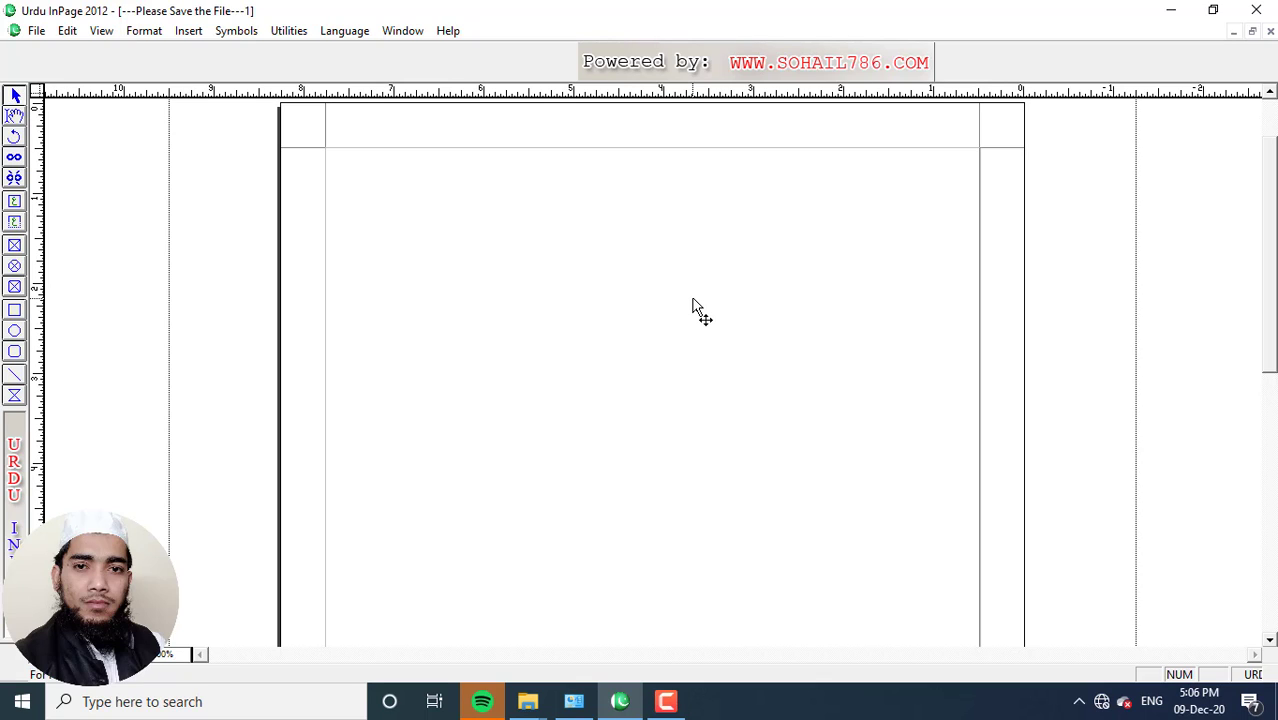
# Switch back to the MOHSIN F document from the Window menu
pyautogui.click(403, 31)
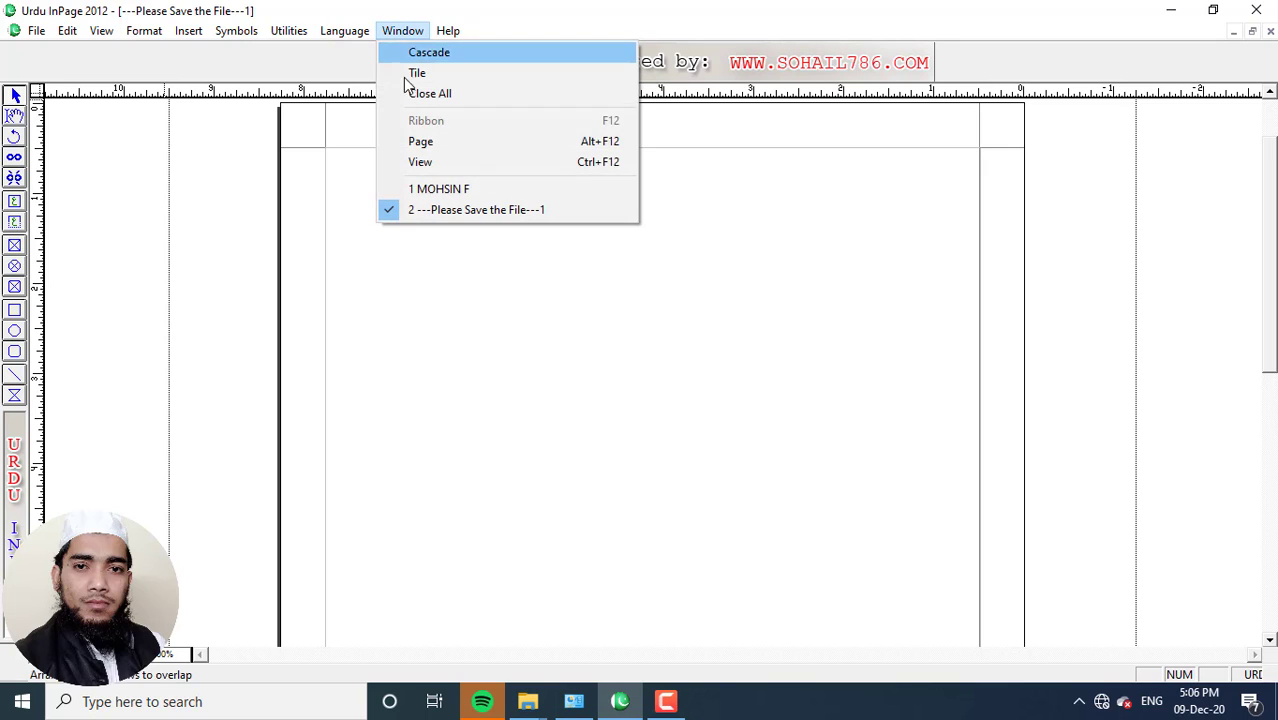
pyautogui.click(398, 188)
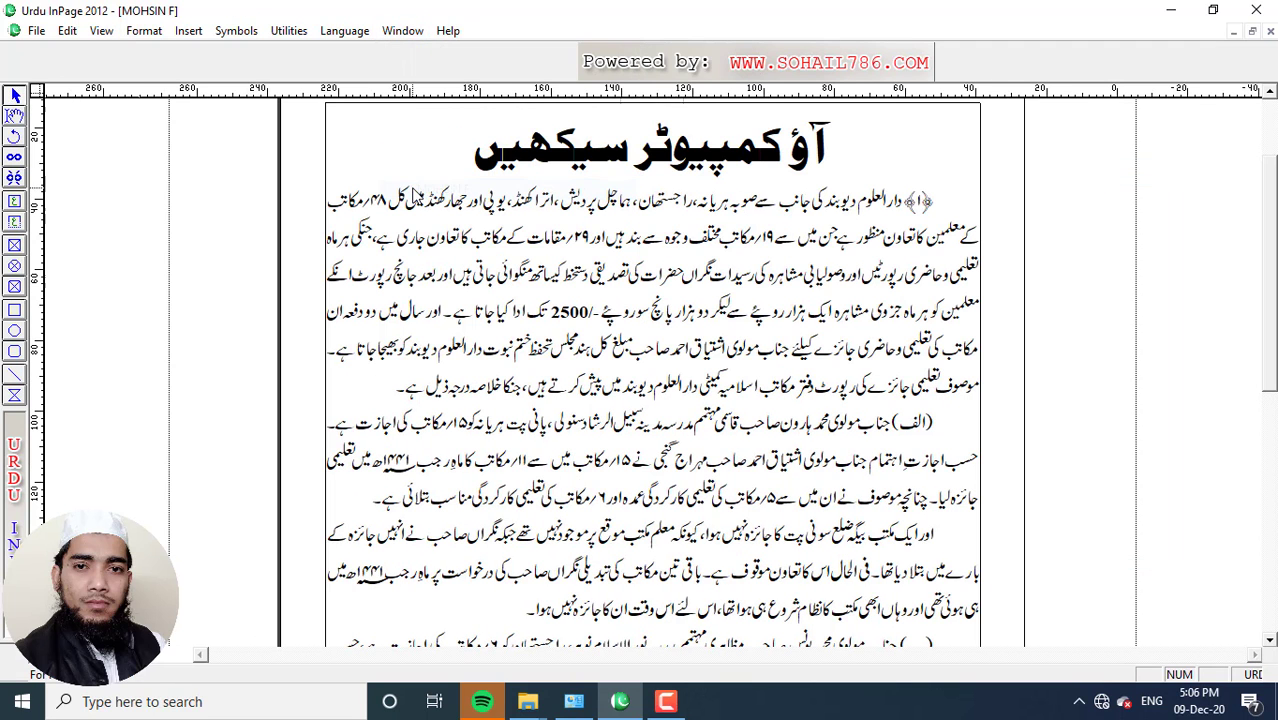
pyautogui.click(67, 31)
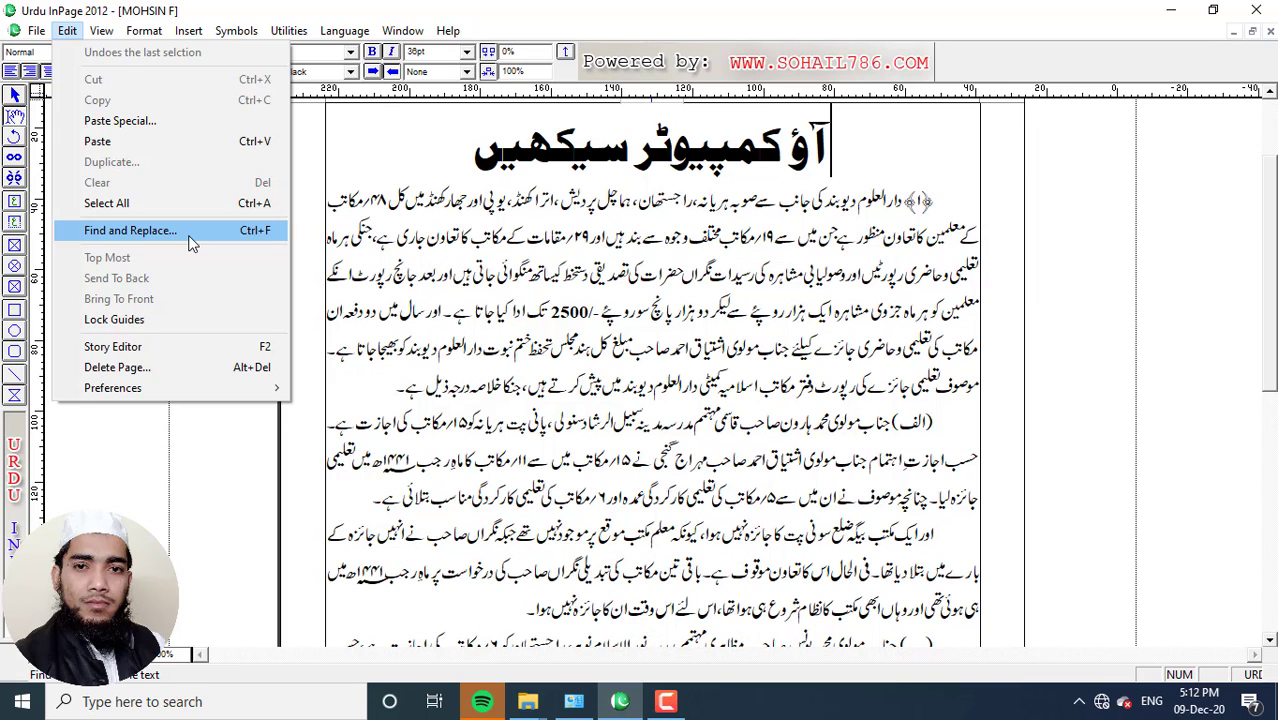
# Open Find Replace, move the dialog aside and place the cursor in the empty Find Text field
pyautogui.click(212, 236)
pyautogui.moveTo(698, 18); pyautogui.dragTo(683, 113)
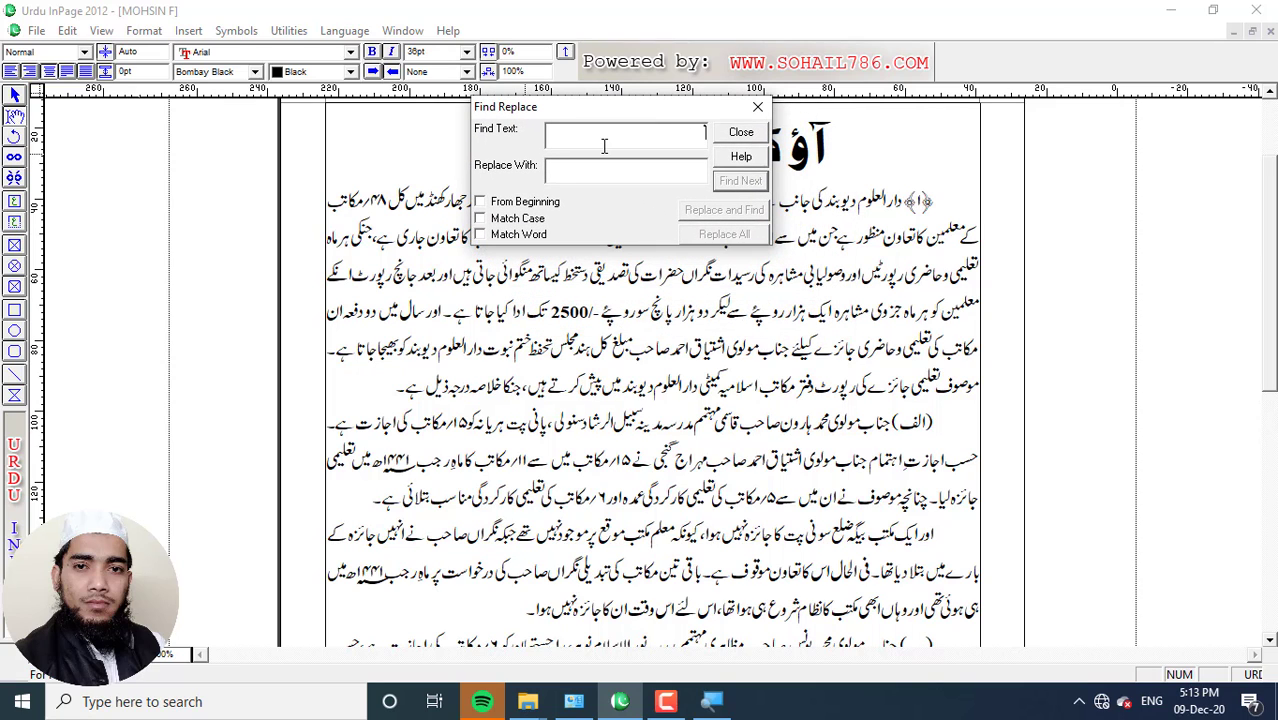
pyautogui.hotkey('ctrl', 'shift', 'd')
pyautogui.moveTo(547, 166); pyautogui.dragTo(535, 158)
pyautogui.moveTo(444, 104); pyautogui.dragTo(547, 147)
pyautogui.press('Escape')
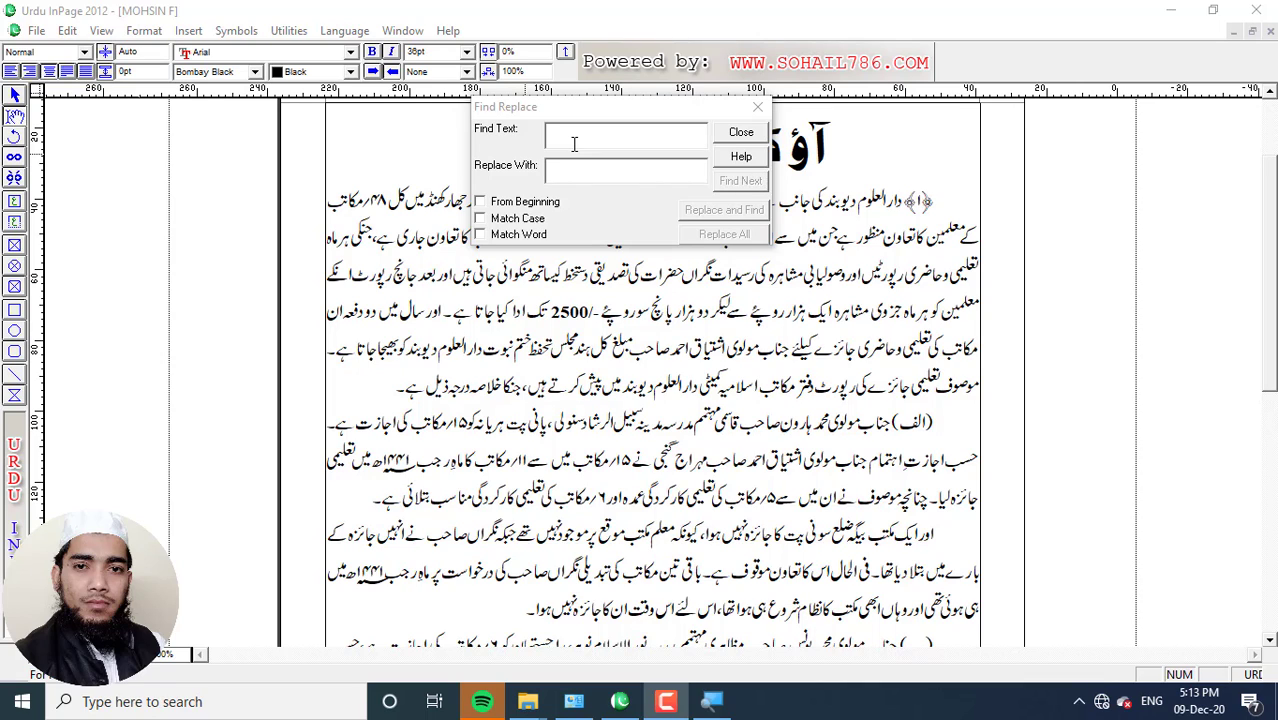
pyautogui.click(661, 135)
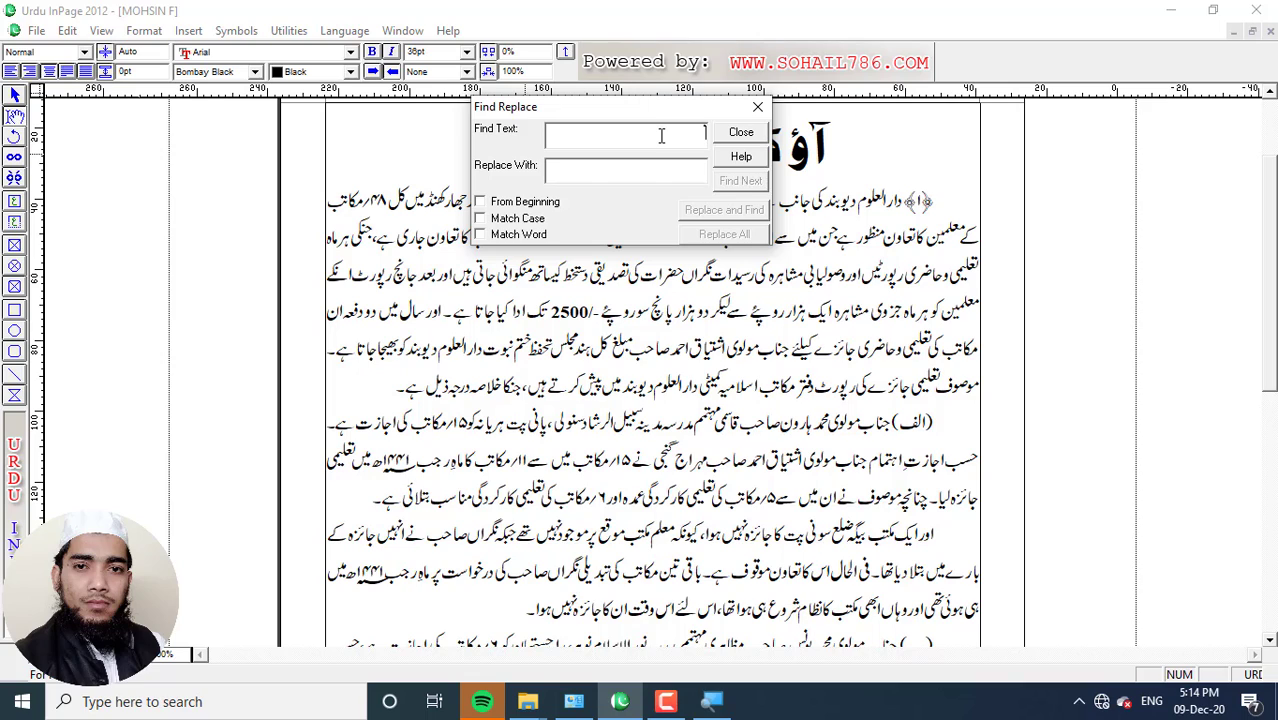
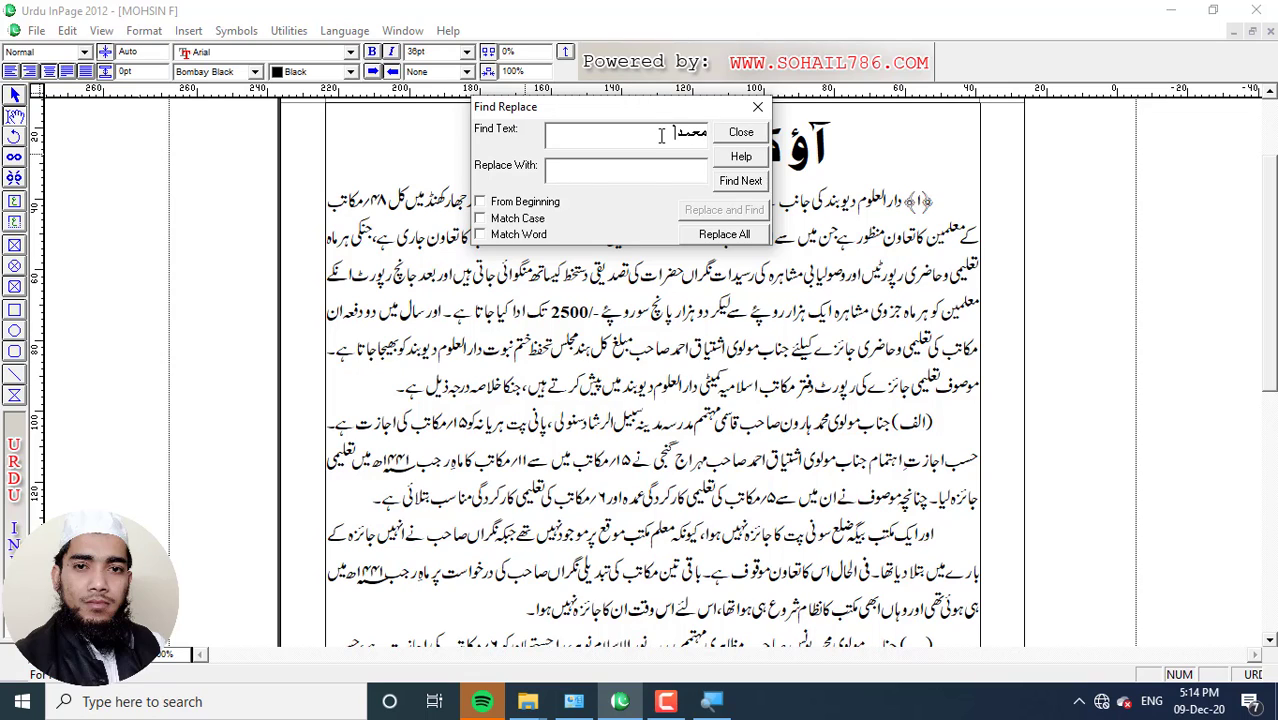
# Search for a person's name, locating it in the (الف) paragraph, then close the dialog
pyautogui.press('Return')
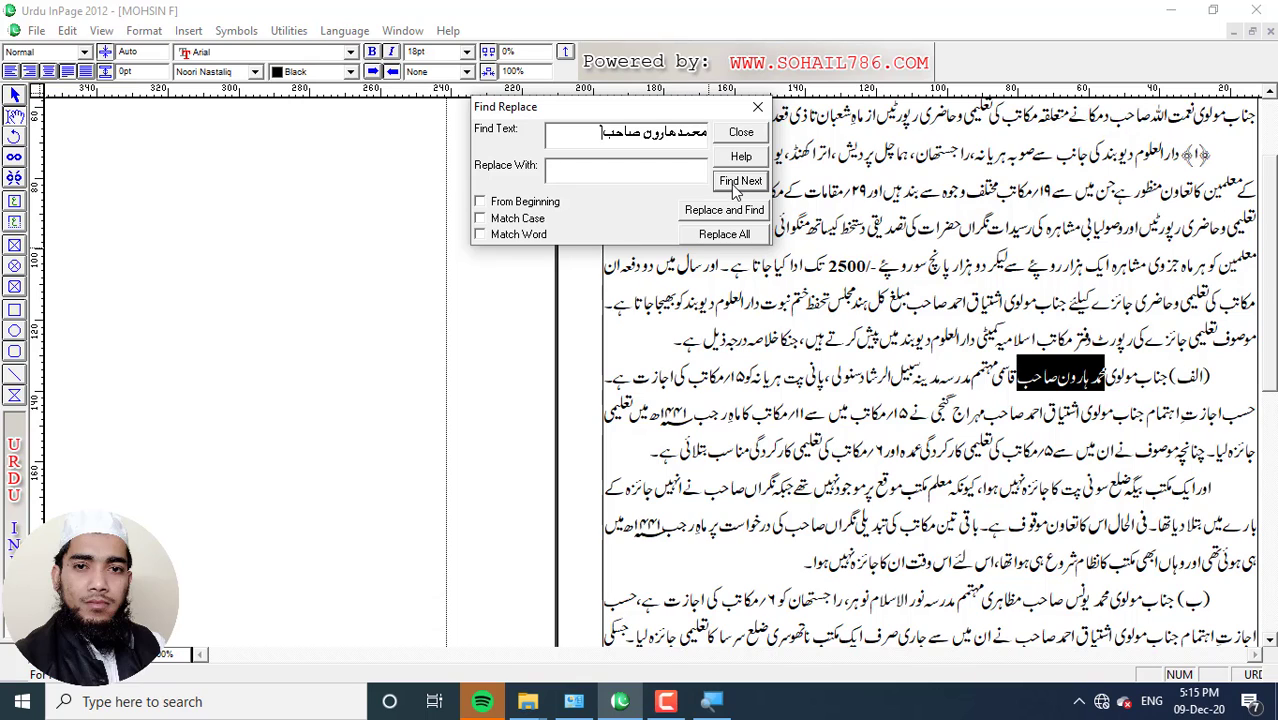
pyautogui.click(738, 186)
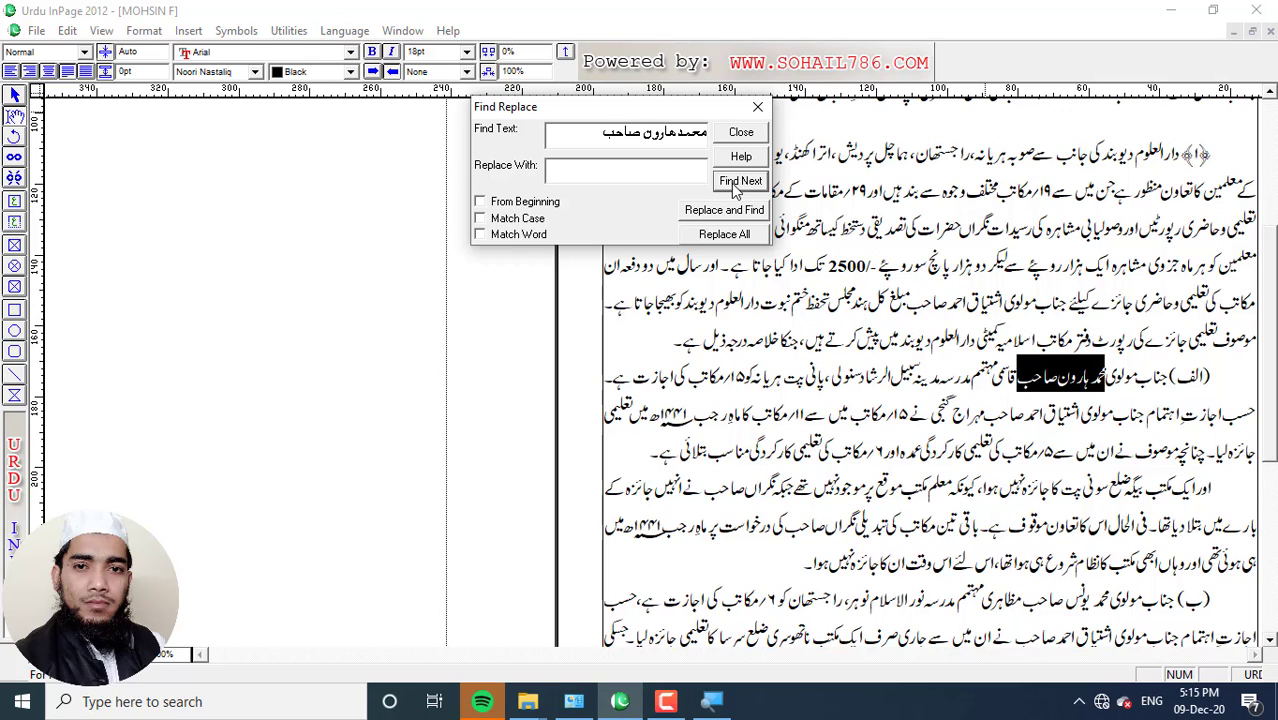
pyautogui.click(738, 186)
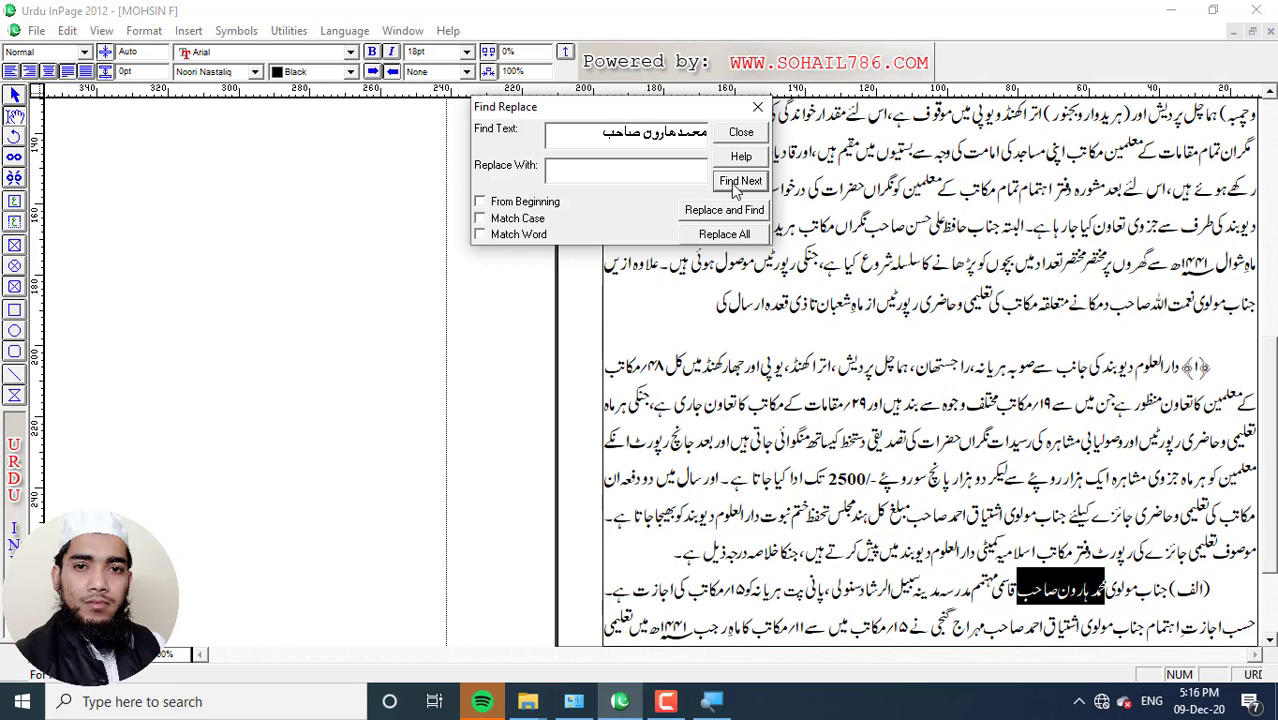
pyautogui.click(737, 186)
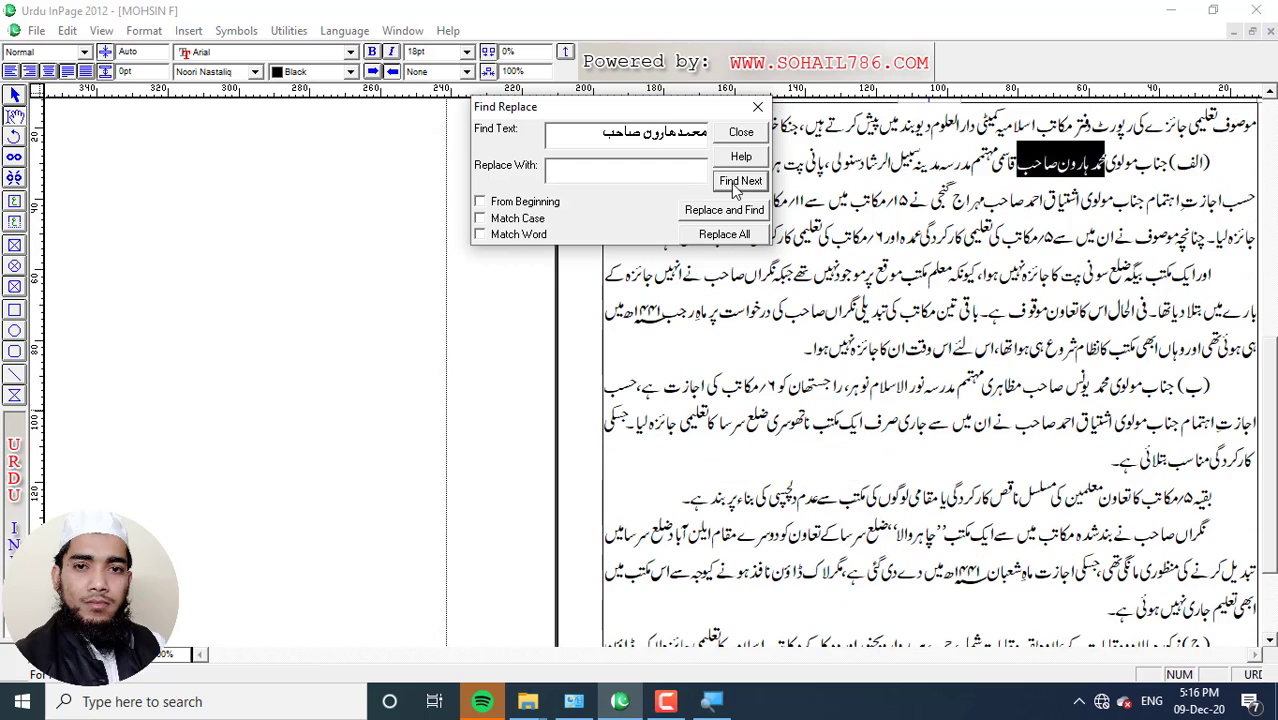
pyautogui.click(737, 186)
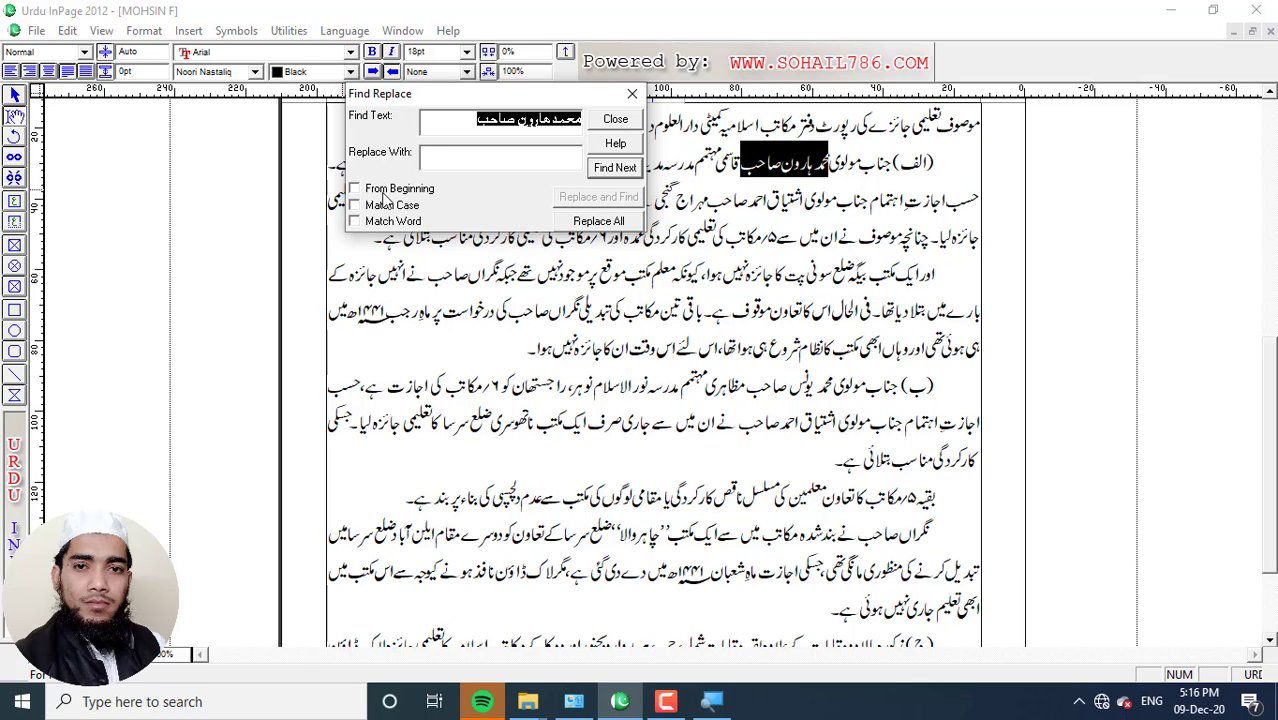
pyautogui.click(355, 190)
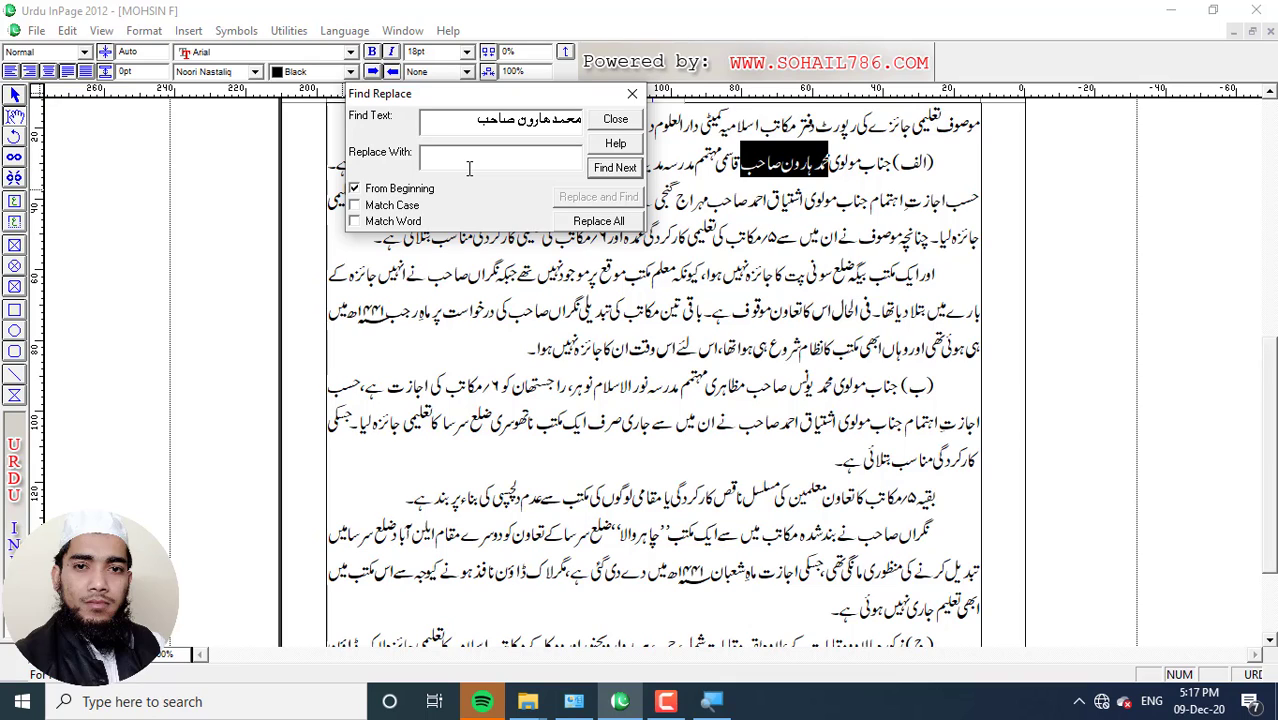
pyautogui.click(616, 120)
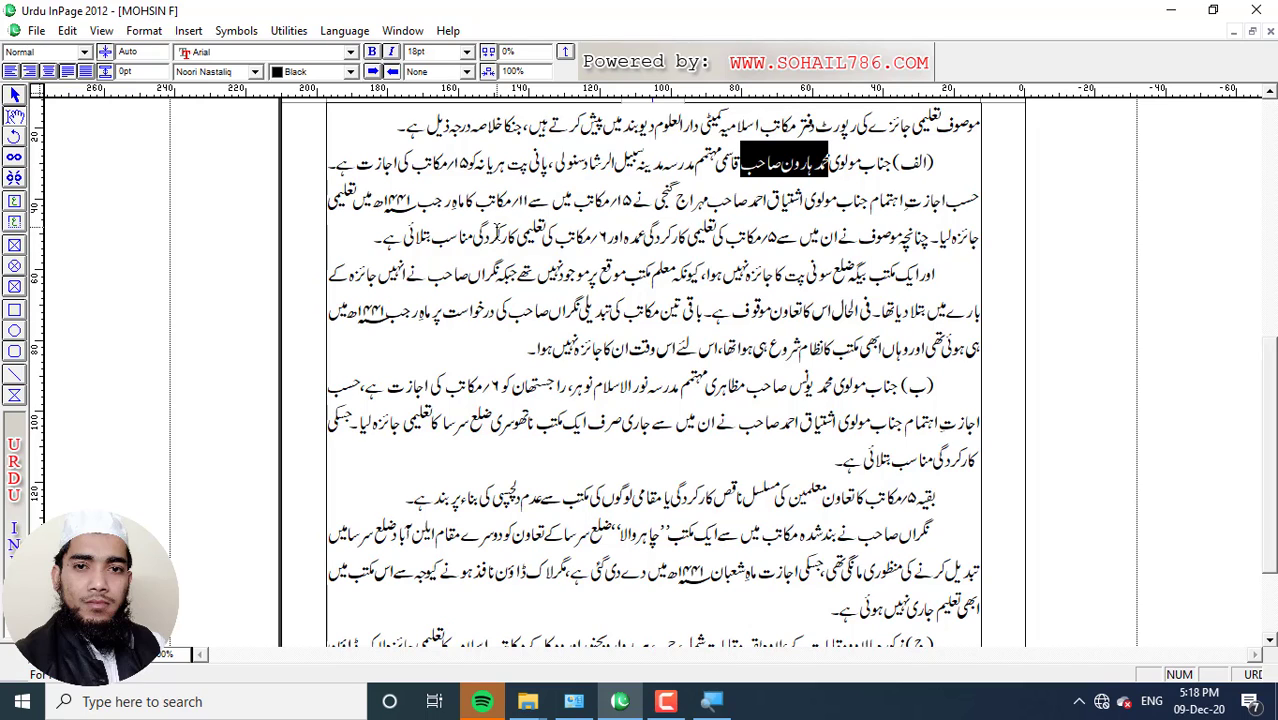
# Reopen Find Replace to replace مولوی with مولانا, searching from the beginning
pyautogui.hotkey('ctrl', 'f')
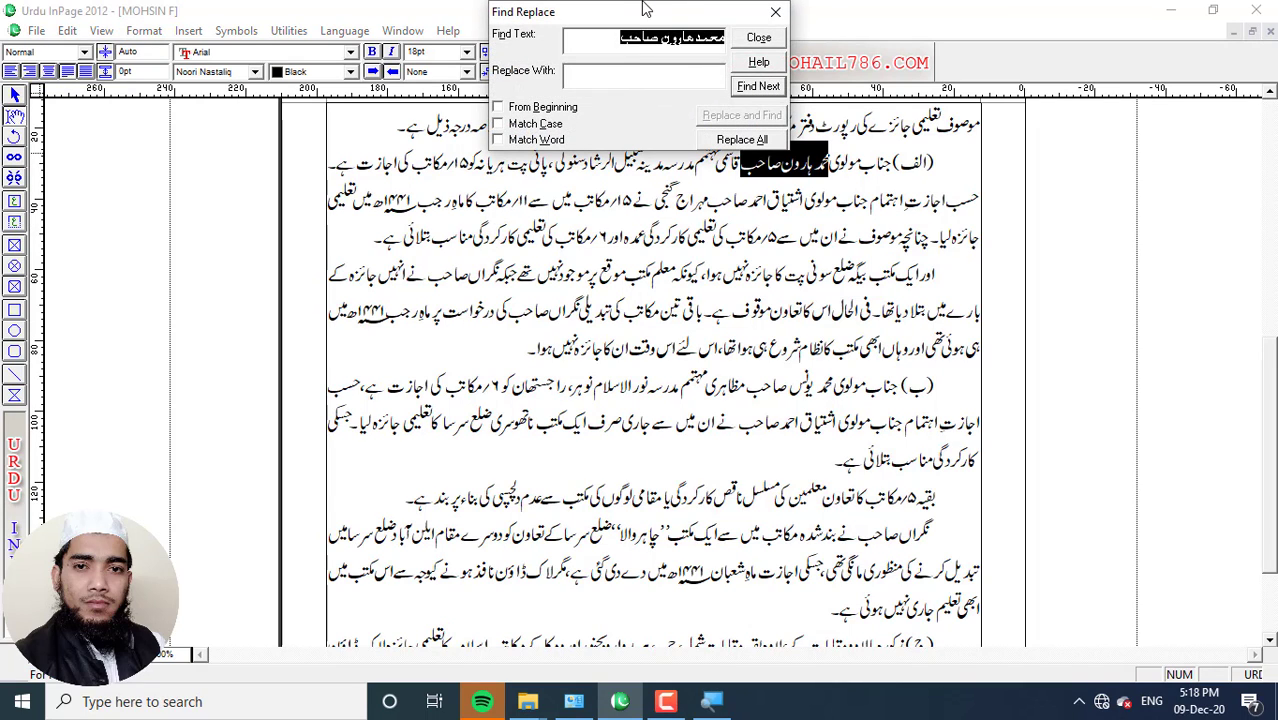
pyautogui.moveTo(673, 8); pyautogui.dragTo(497, 62)
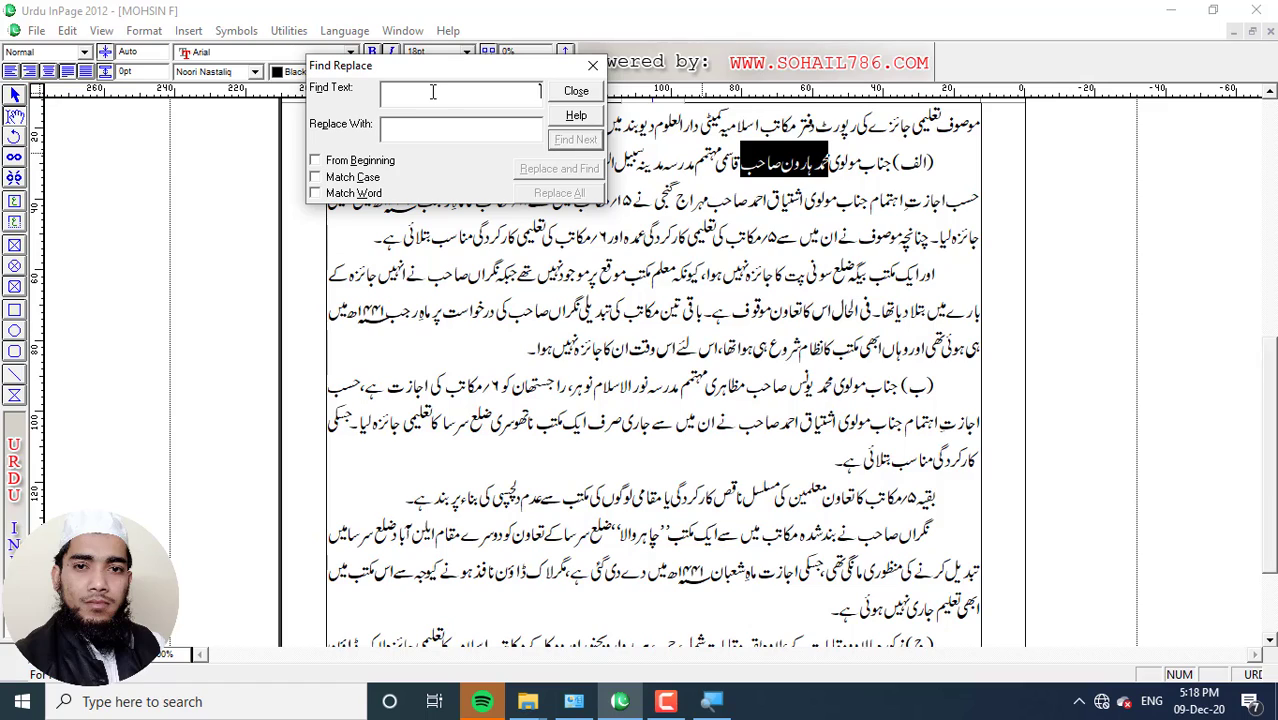
pyautogui.press('BackSpace')
pyautogui.write('مول')
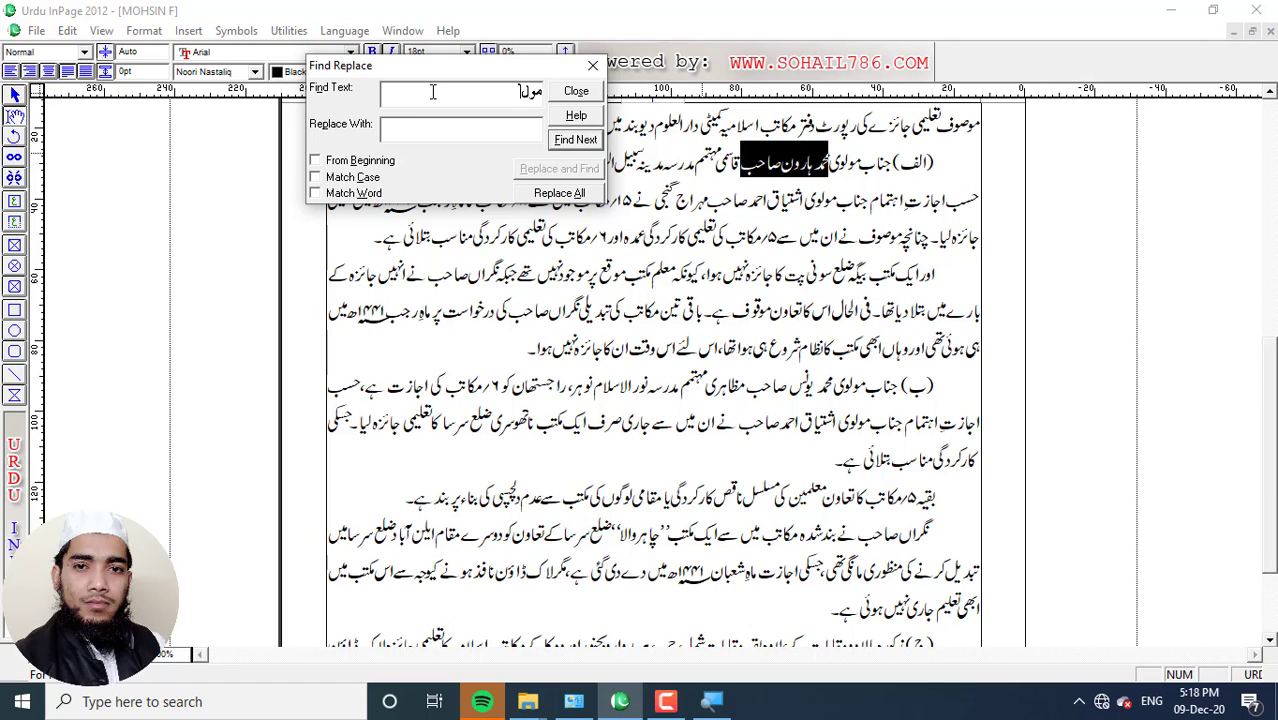
pyautogui.write('وی')
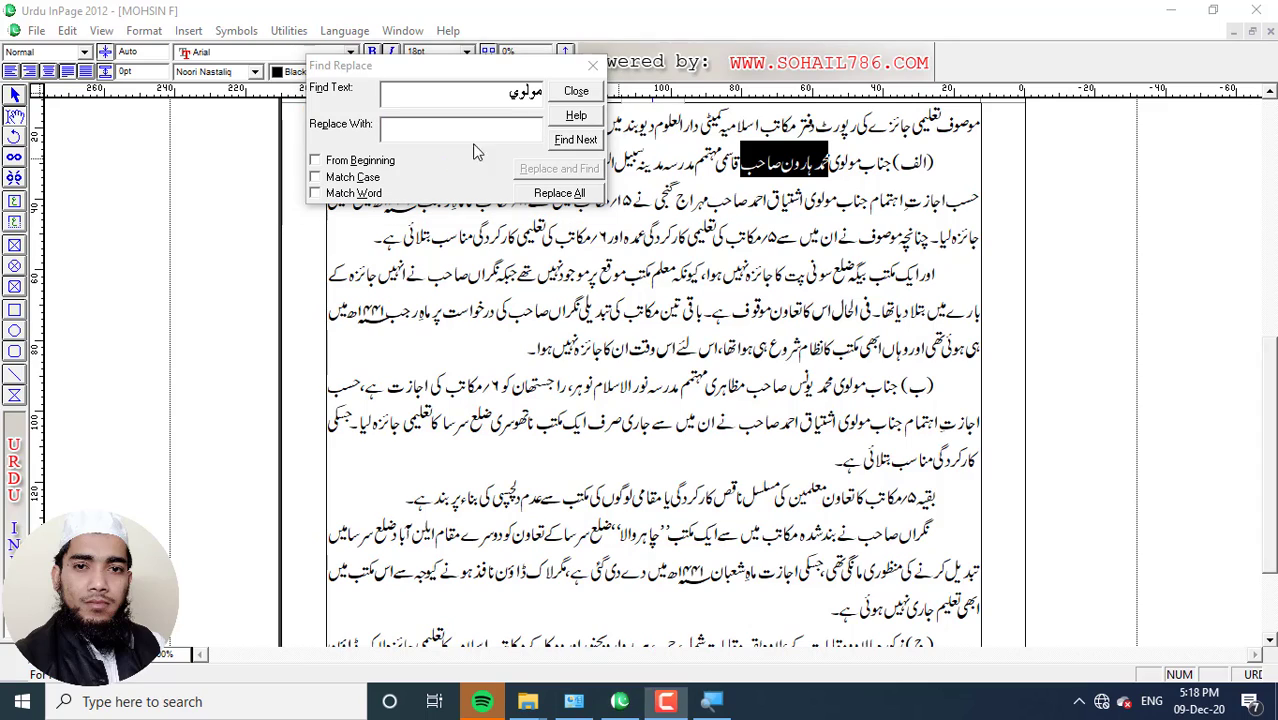
pyautogui.click(519, 127)
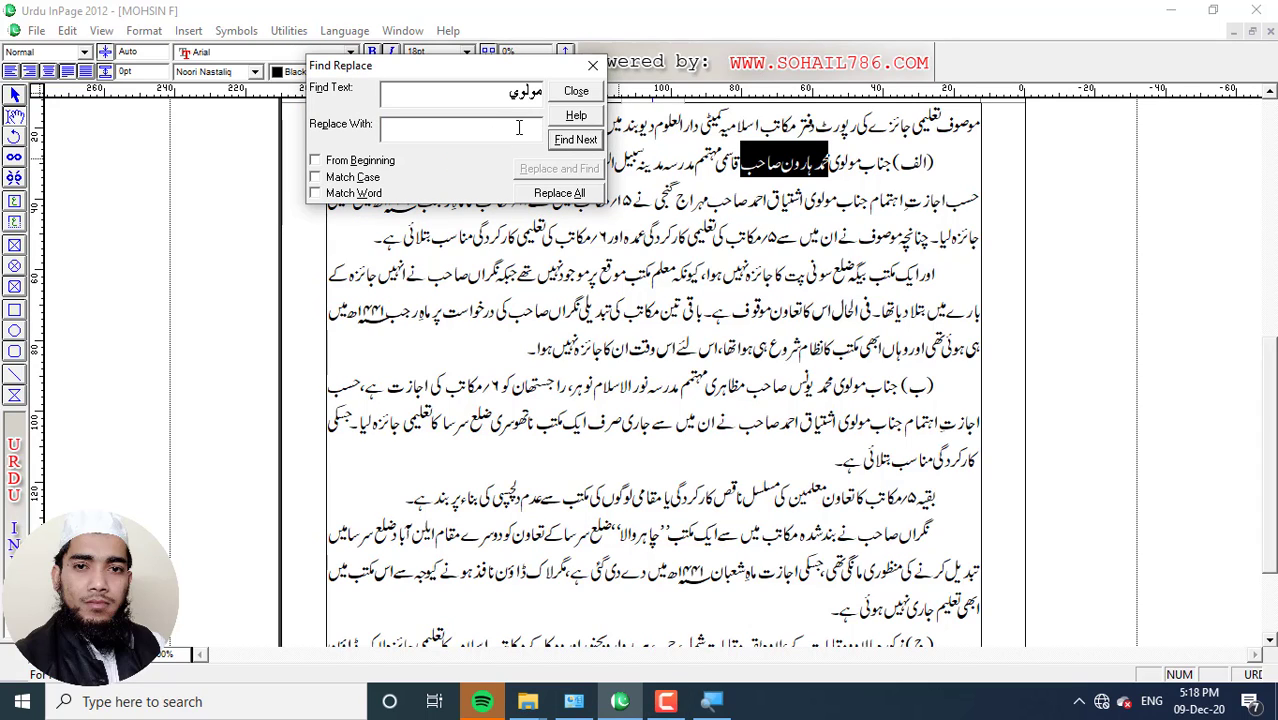
pyautogui.write('مولانا')
pyautogui.click(315, 161)
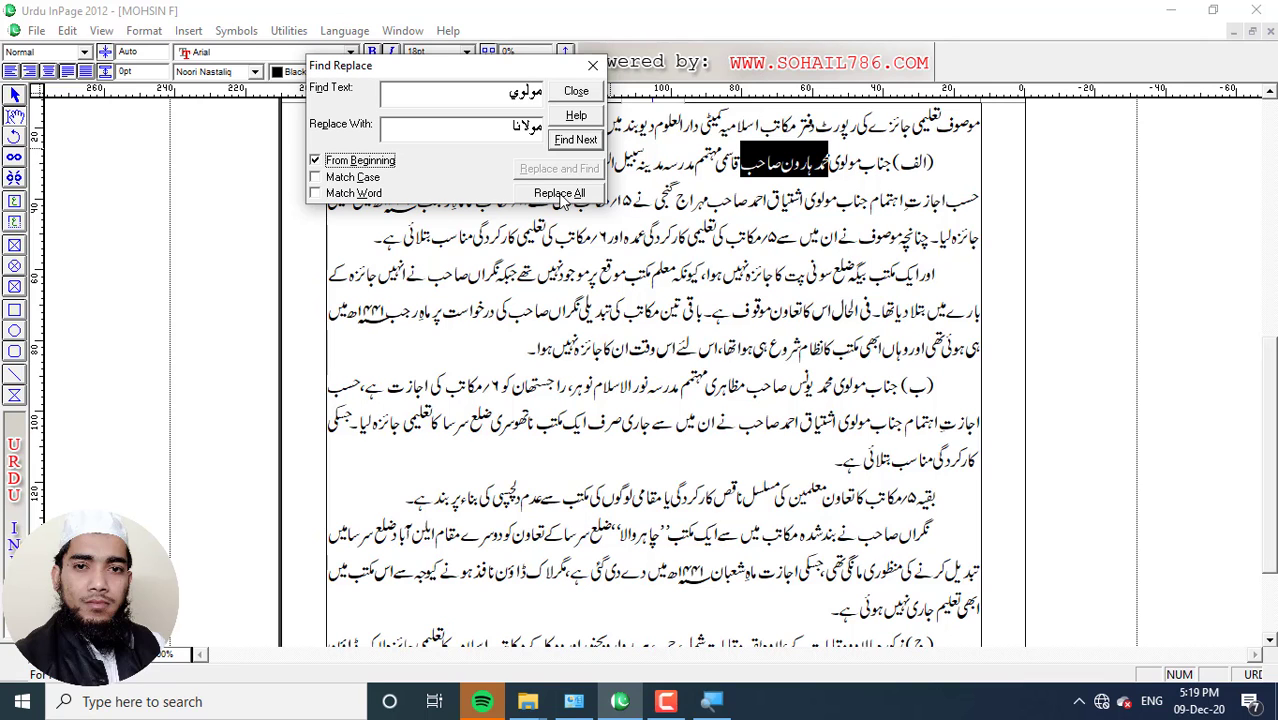
# Replace all 192 occurrences of مولوی with مولانا and dismiss the count message
pyautogui.click(560, 195)
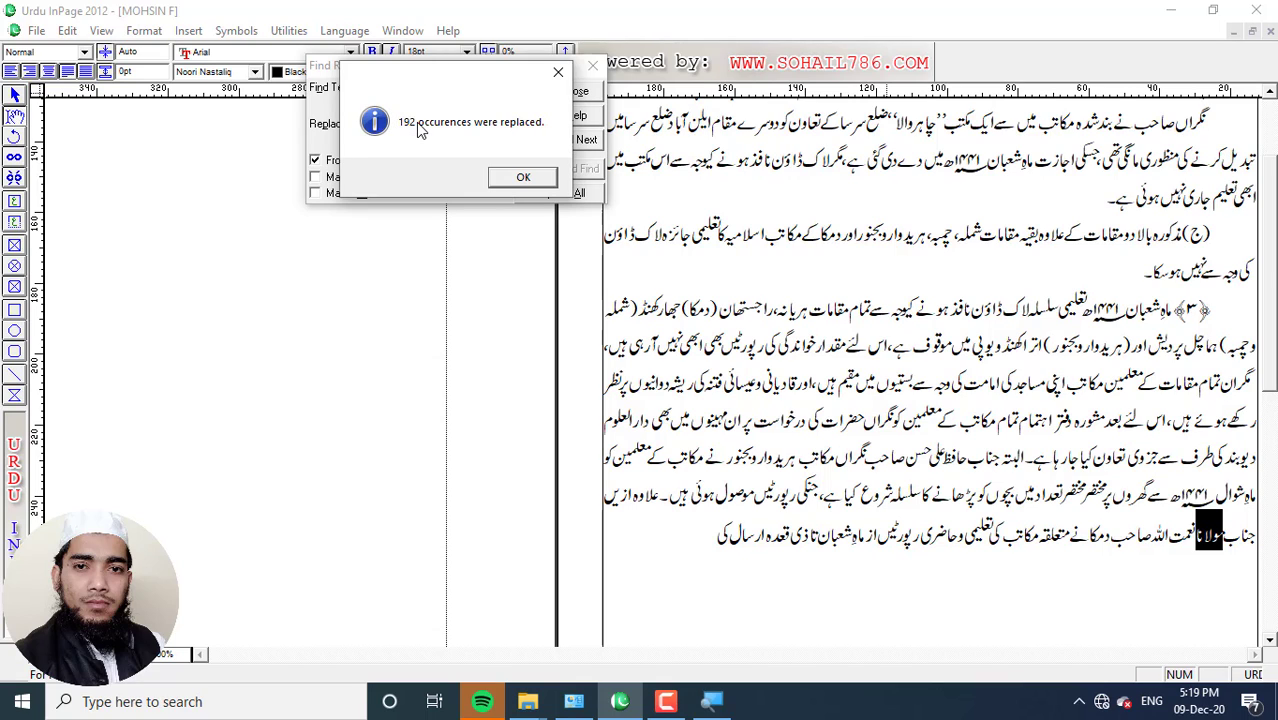
pyautogui.press('Return')
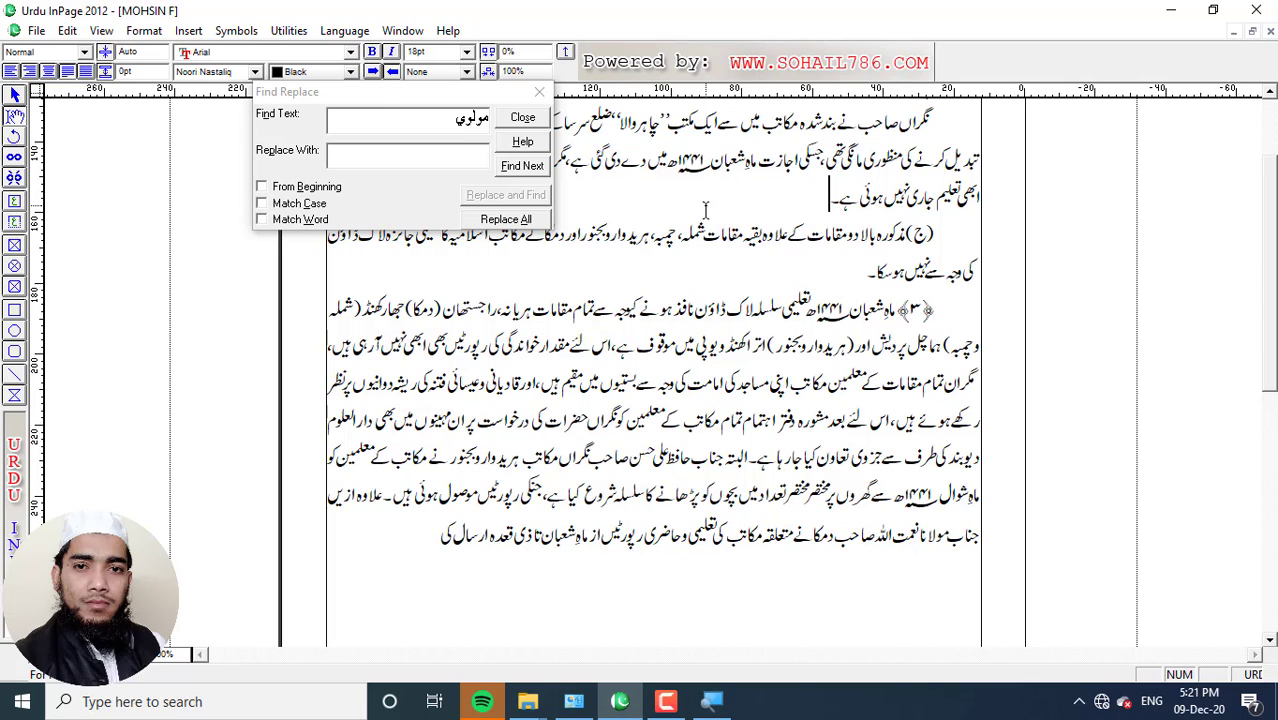
# Return to the document start and set Find Replace to turn مولانا into مولوی
pyautogui.hotkey('ctrl', 'Home')
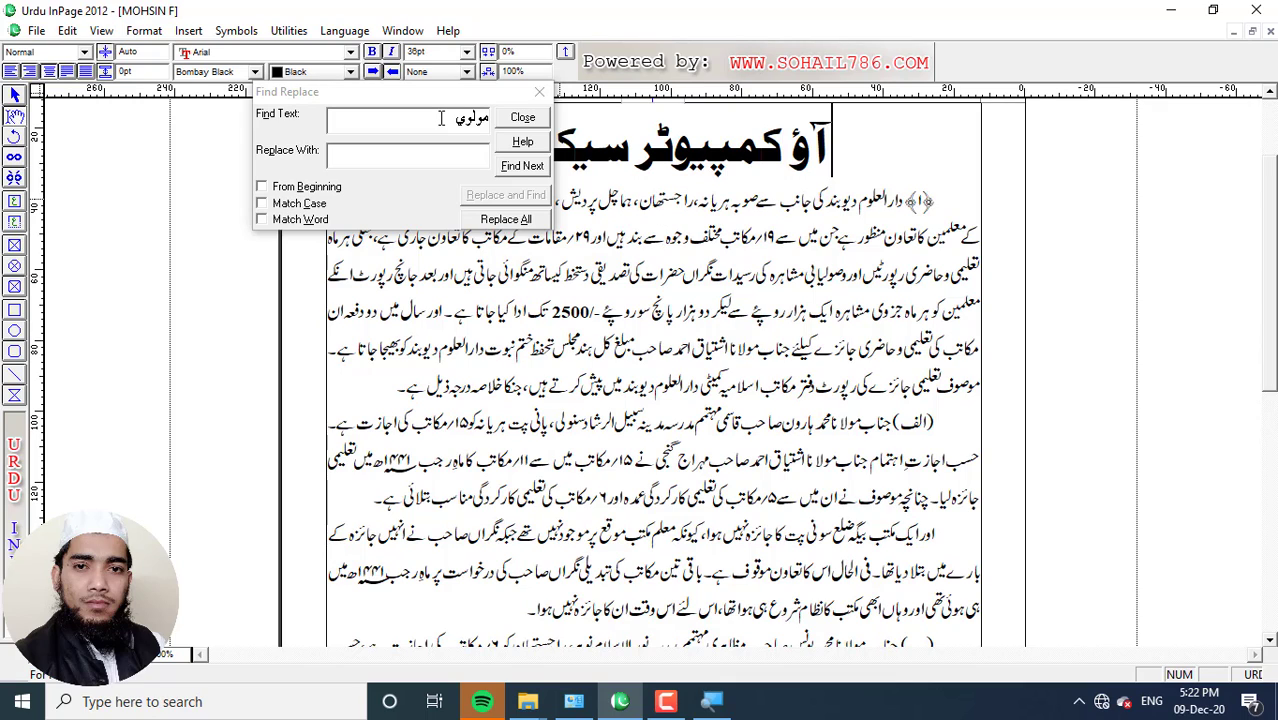
pyautogui.doubleClick(440, 118)
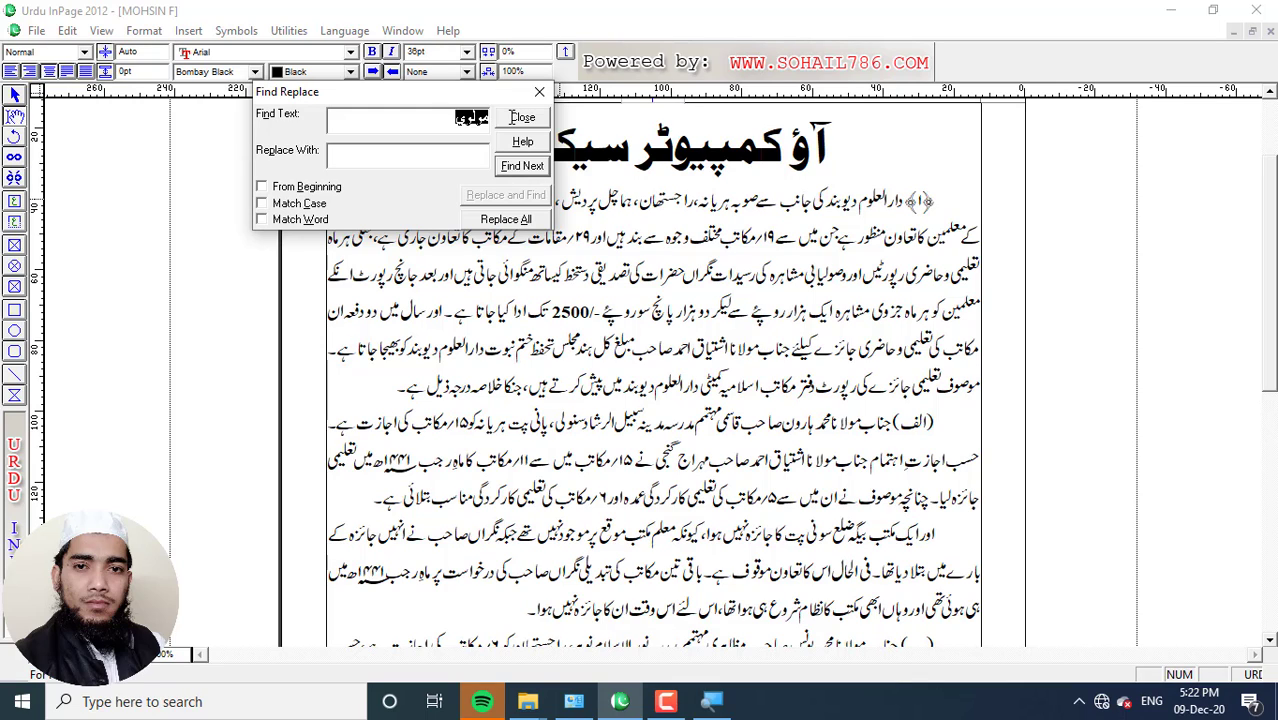
pyautogui.press('BackSpace')
pyautogui.write('مولانا')
pyautogui.click(464, 157)
pyautogui.write('مولوی')
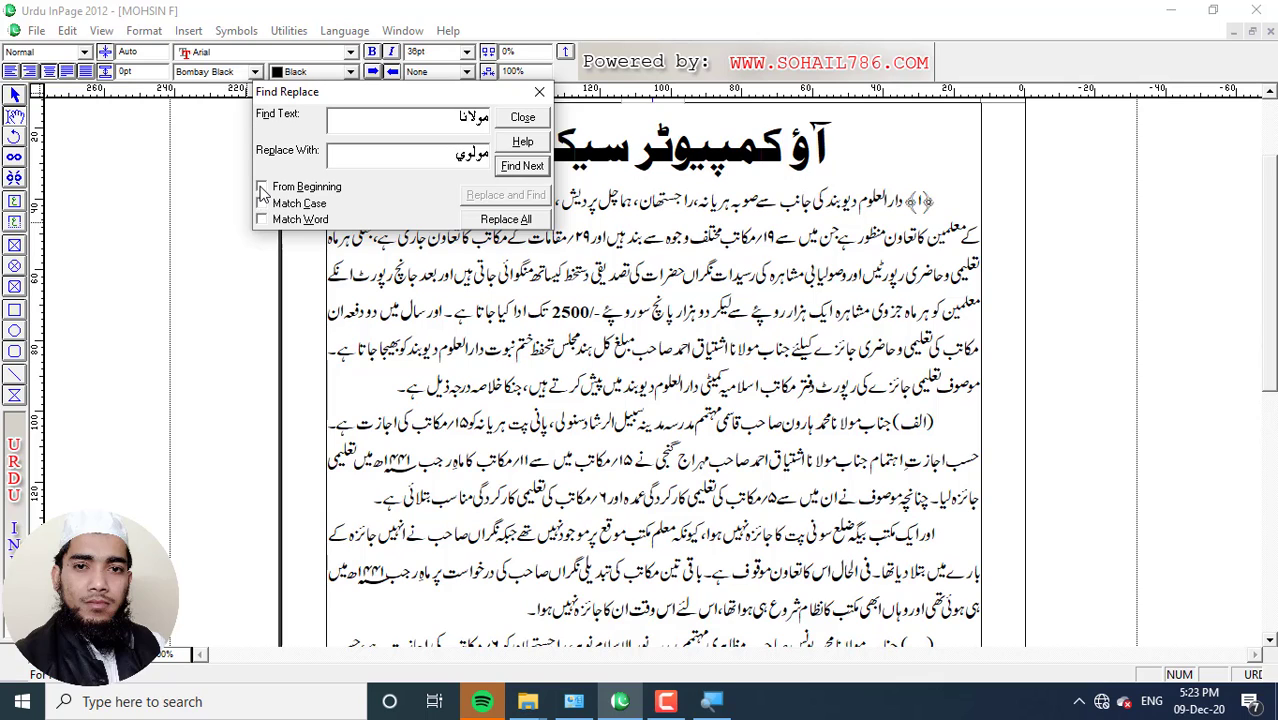
# Step through مولانا matches from the beginning, reverting two to مولوی and skipping one
pyautogui.click(262, 188)
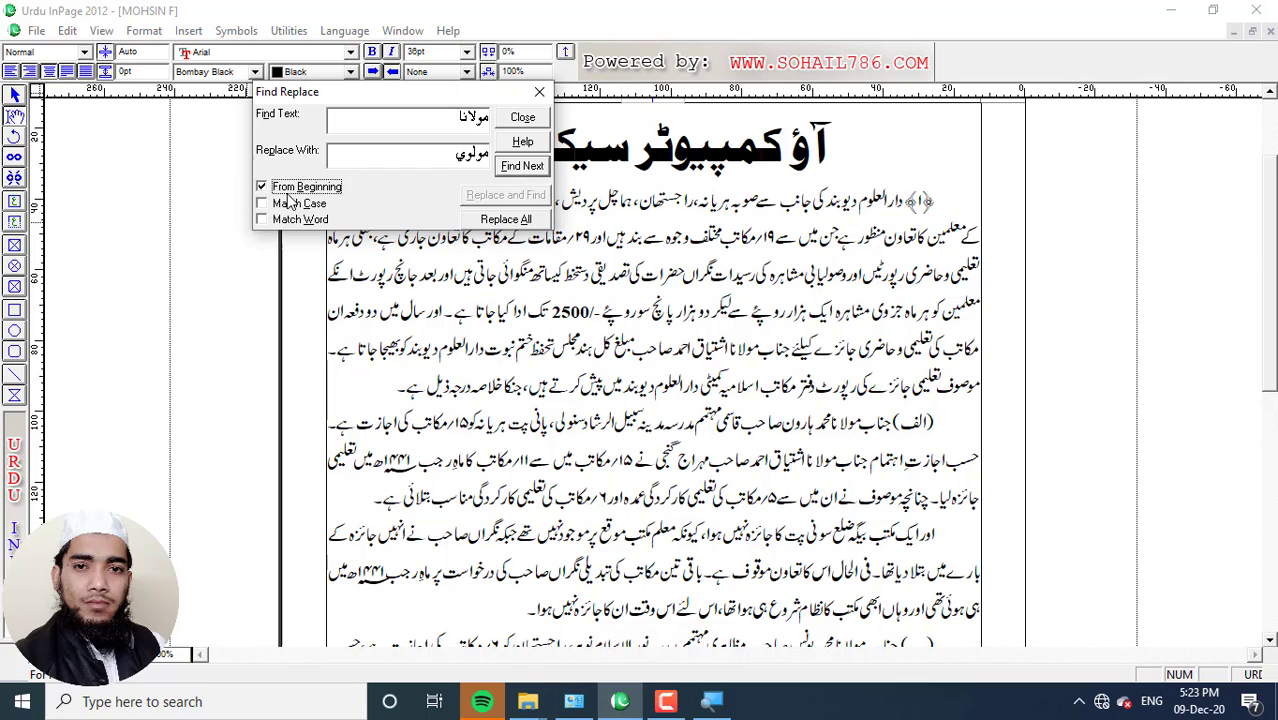
pyautogui.click(520, 167)
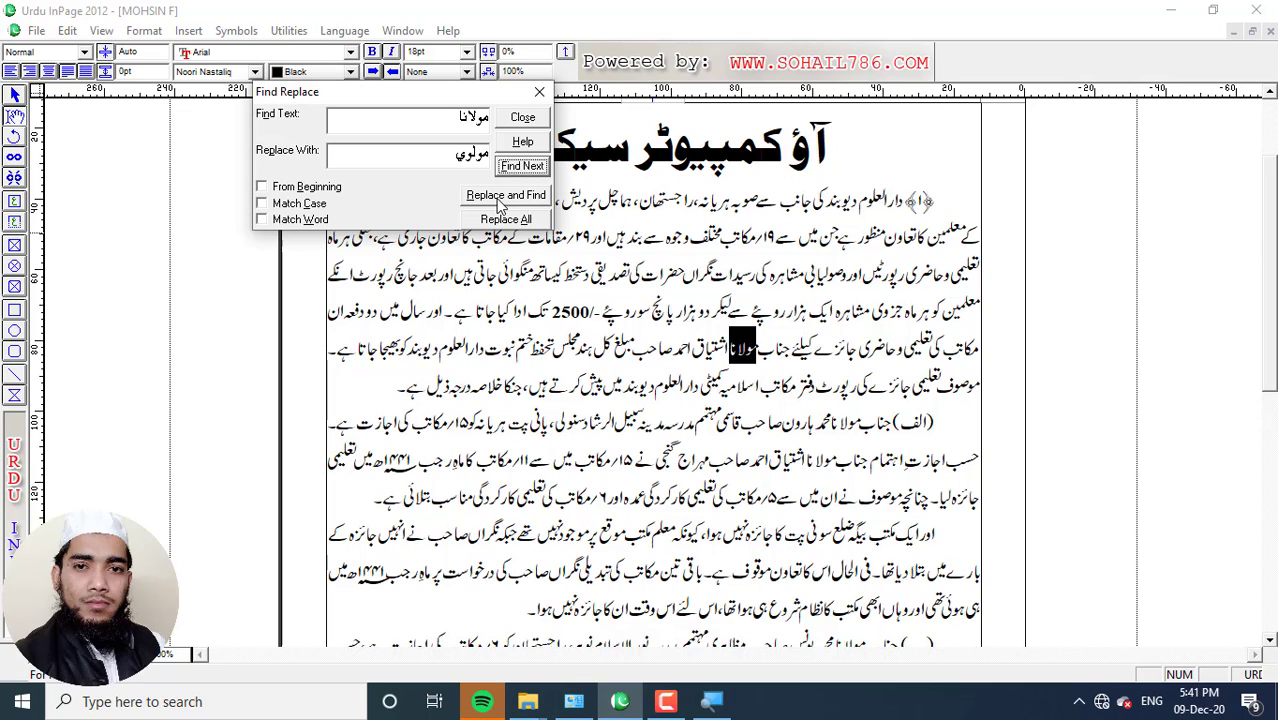
pyautogui.click(500, 200)
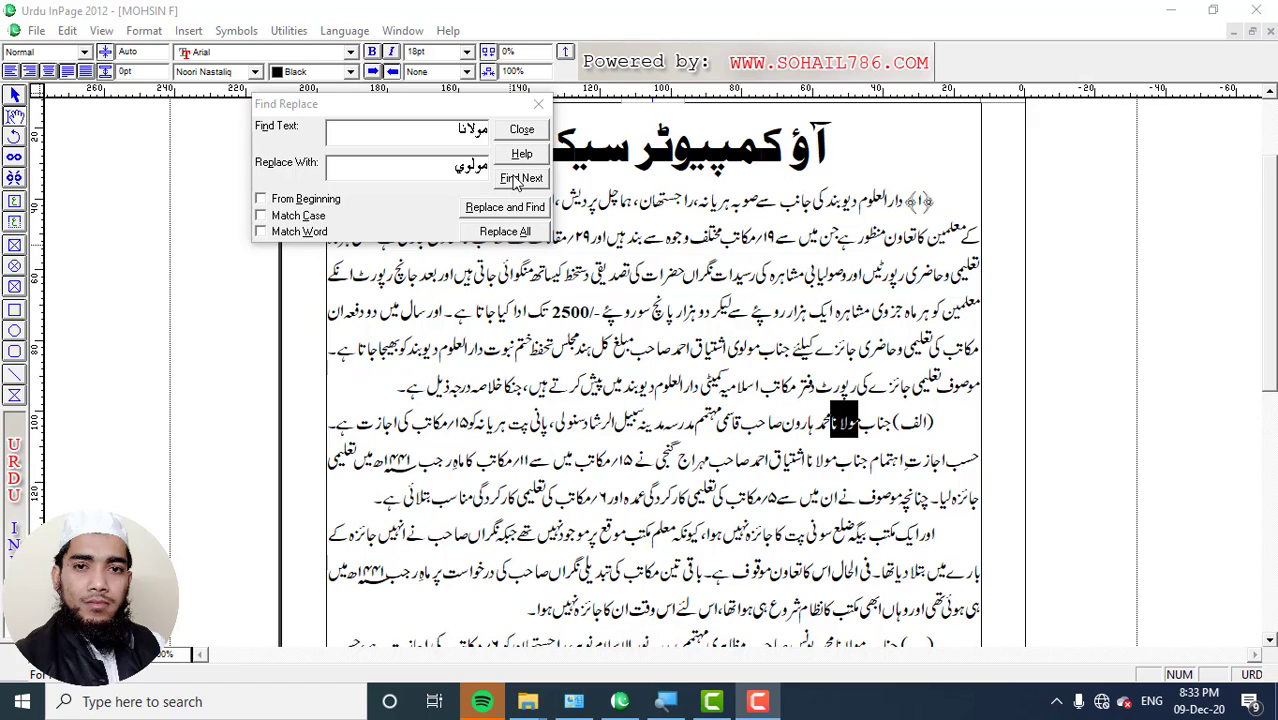
pyautogui.click(512, 179)
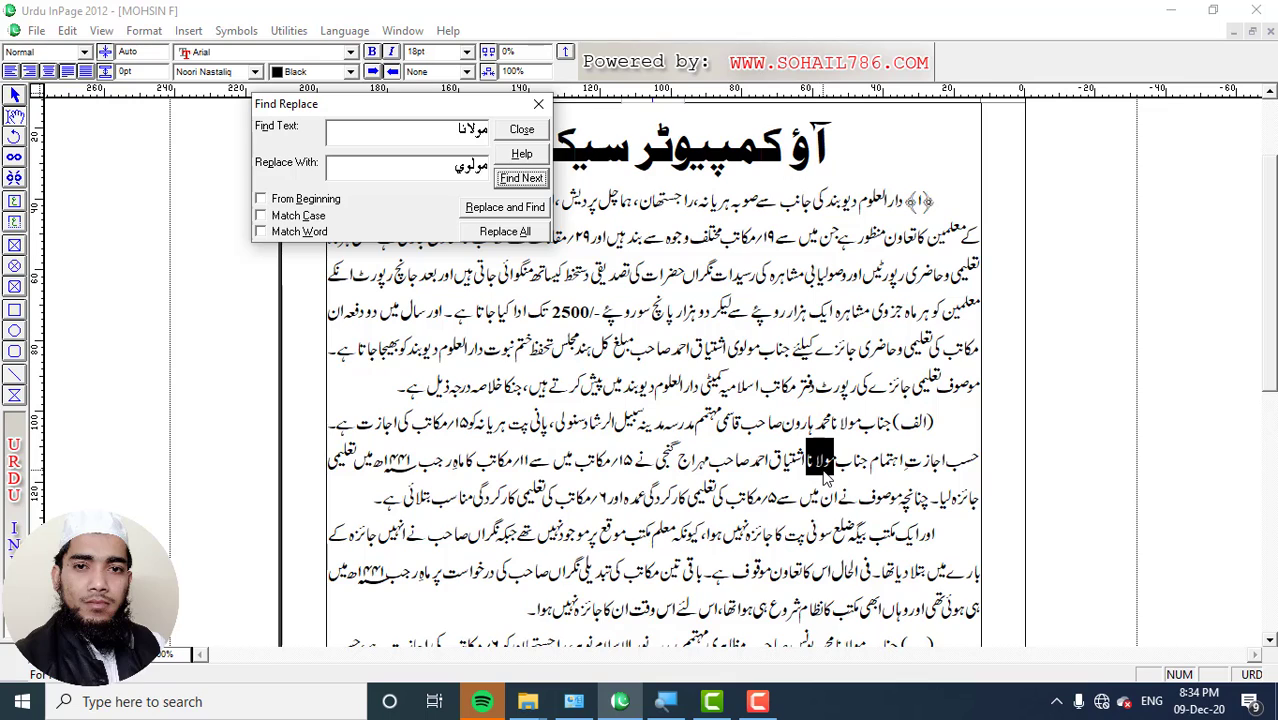
pyautogui.click(500, 212)
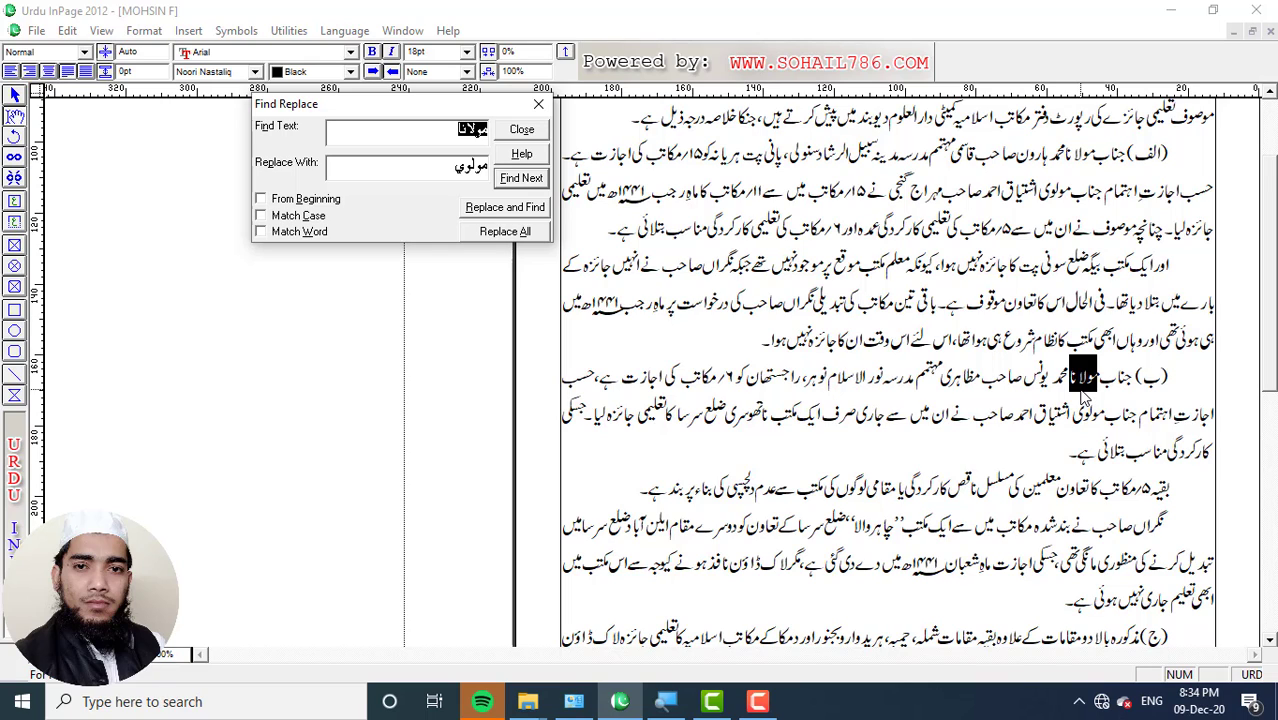
pyautogui.click(522, 178)
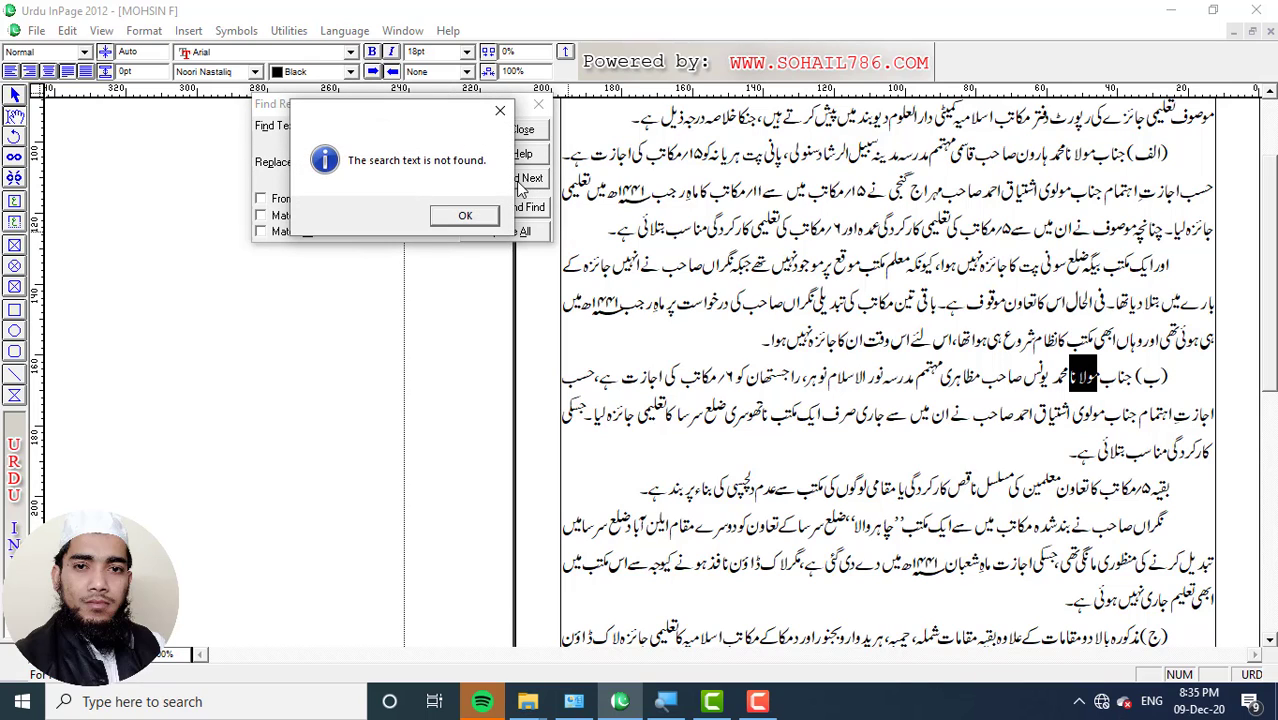